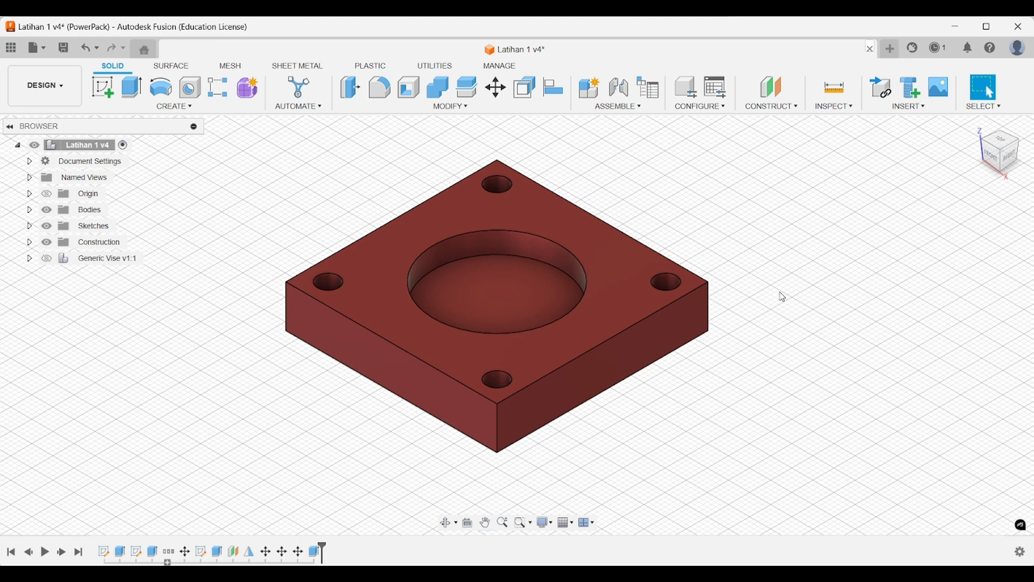
pyautogui.moveTo(784, 276); pyautogui.dragTo(826, 296, button='middle')
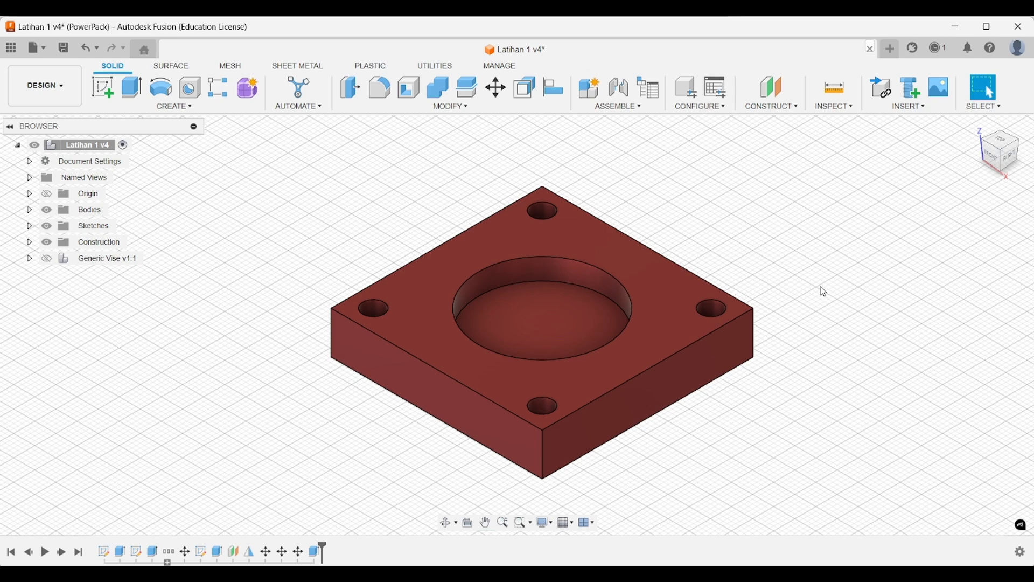
pyautogui.moveTo(813, 284); pyautogui.dragTo(798, 279, button='middle')
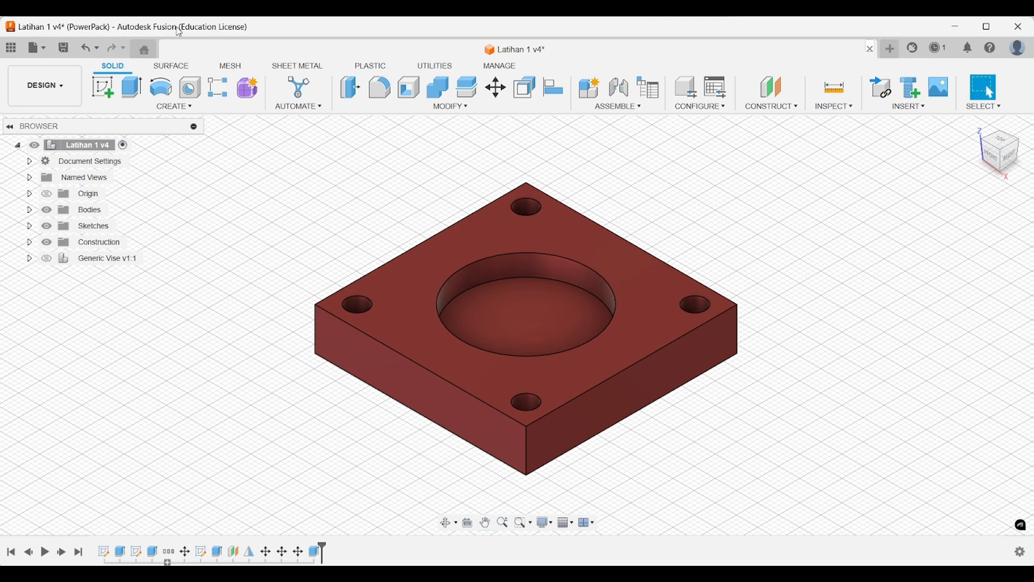
pyautogui.moveTo(512, 230); pyautogui.dragTo(483, 226, button='middle')
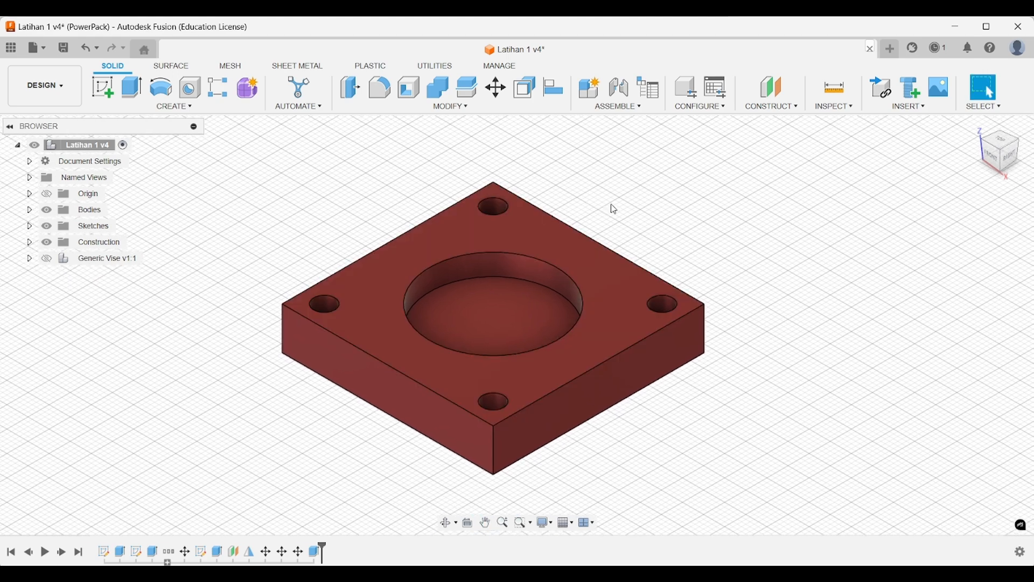
pyautogui.moveTo(615, 209); pyautogui.dragTo(659, 210, button='middle')
pyautogui.press('Escape')
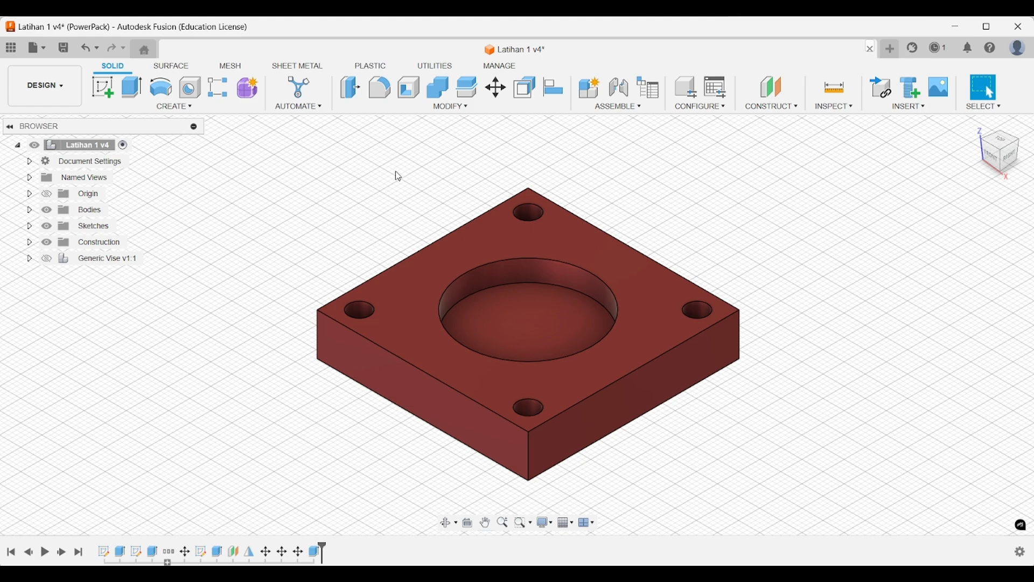
pyautogui.moveTo(398, 177)
pyautogui.mouseDown(button='middle')
pyautogui.moveTo(373, 169)
pyautogui.moveTo(403, 157)
pyautogui.mouseUp(button='middle')
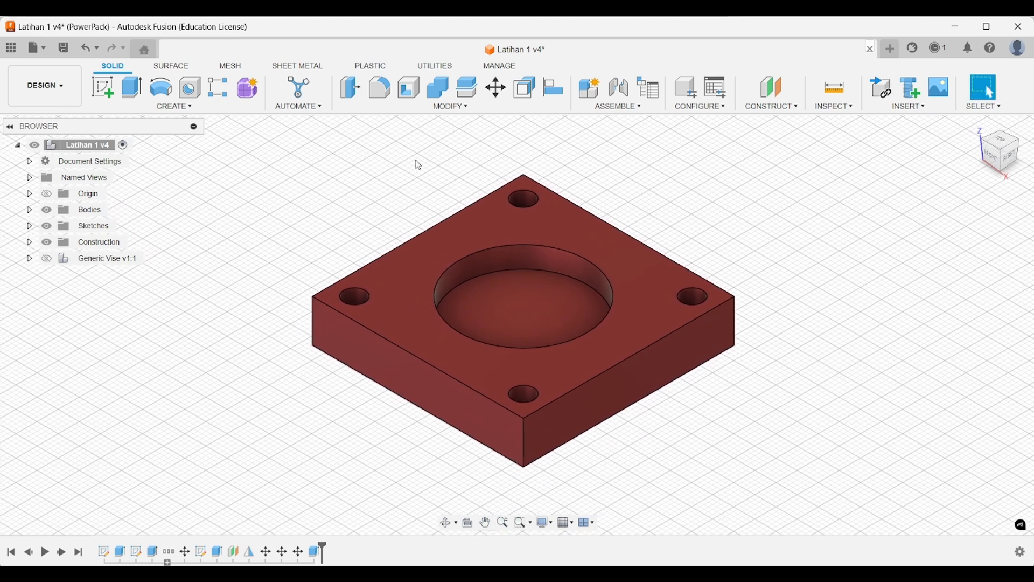
pyautogui.moveTo(419, 166); pyautogui.dragTo(394, 171, button='middle')
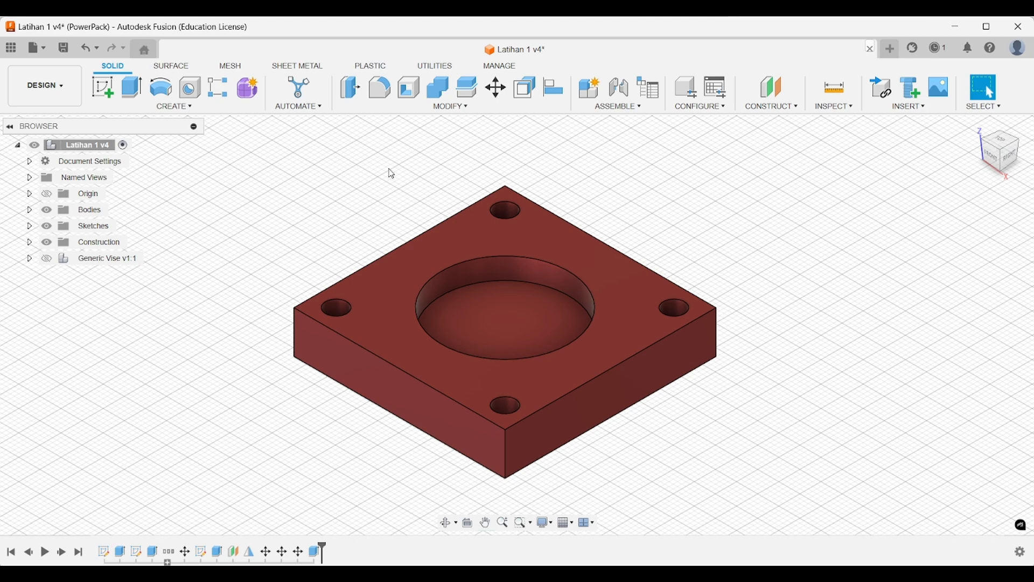
pyautogui.moveTo(406, 172)
pyautogui.mouseDown(button='middle')
pyautogui.moveTo(421, 176)
pyautogui.moveTo(400, 172)
pyautogui.mouseUp(button='middle')
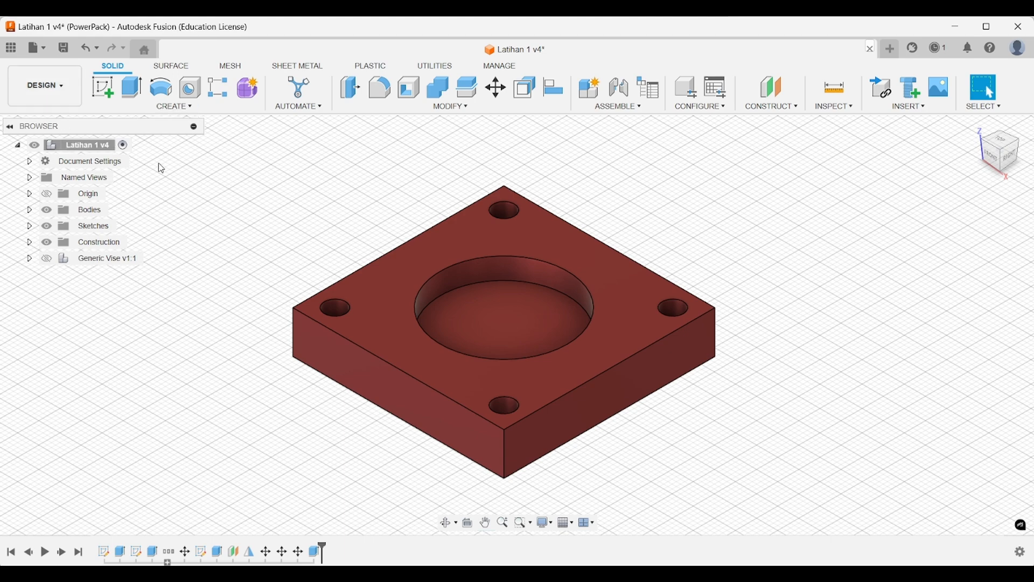
pyautogui.moveTo(426, 180); pyautogui.dragTo(458, 176, button='middle')
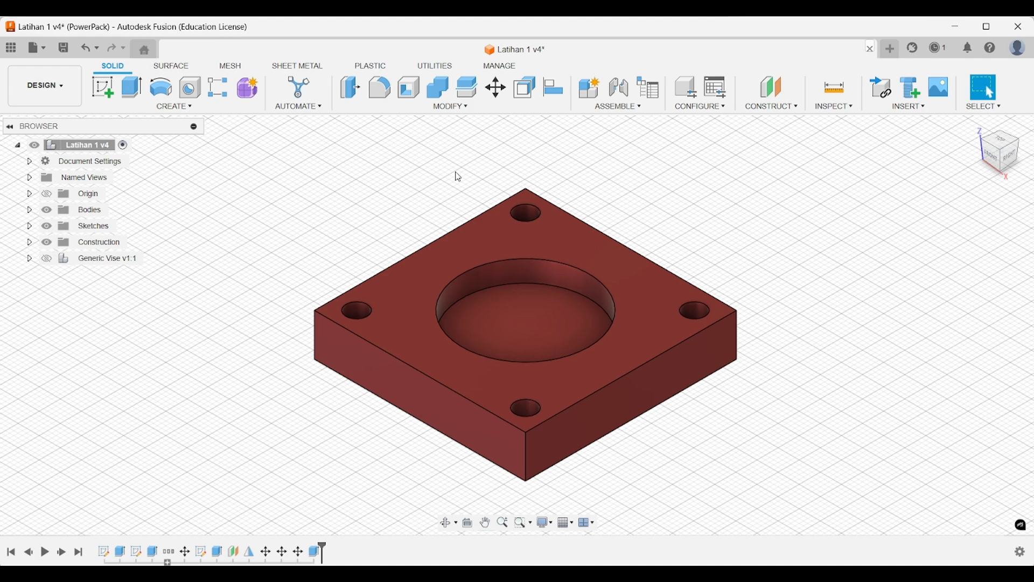
pyautogui.keyDown('shift'); pyautogui.moveTo(540, 248); pyautogui.dragTo(771, 277, button='middle'); pyautogui.keyUp('shift')
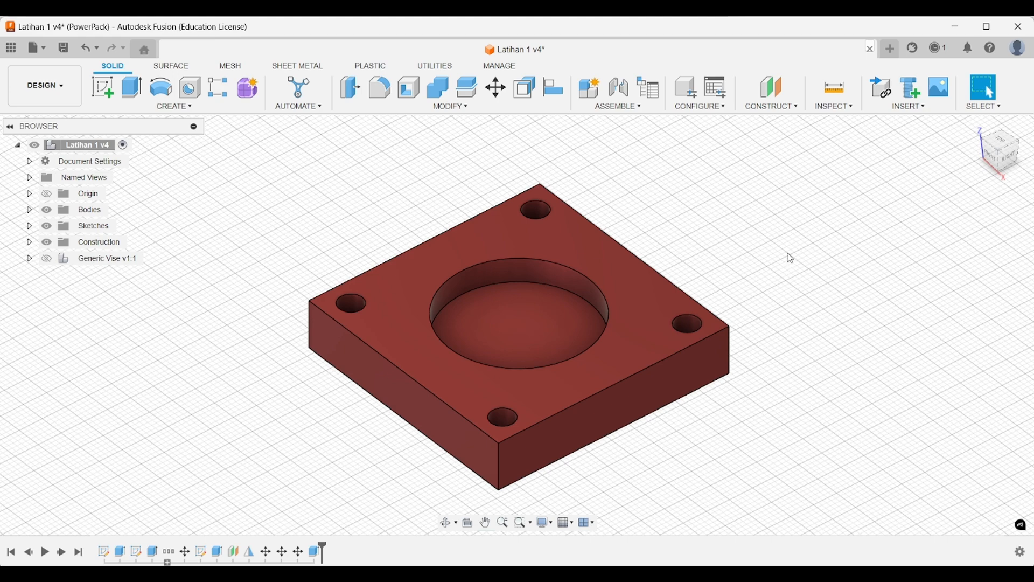
# - Switch from the Design workspace to the Manufacture workspace
pyautogui.click(34, 101)
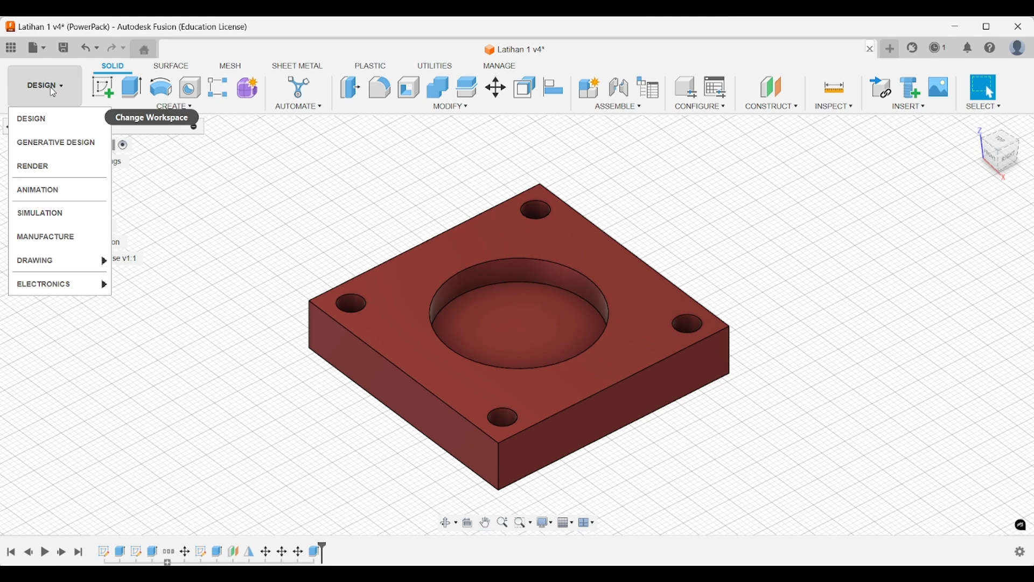
pyautogui.click(70, 241)
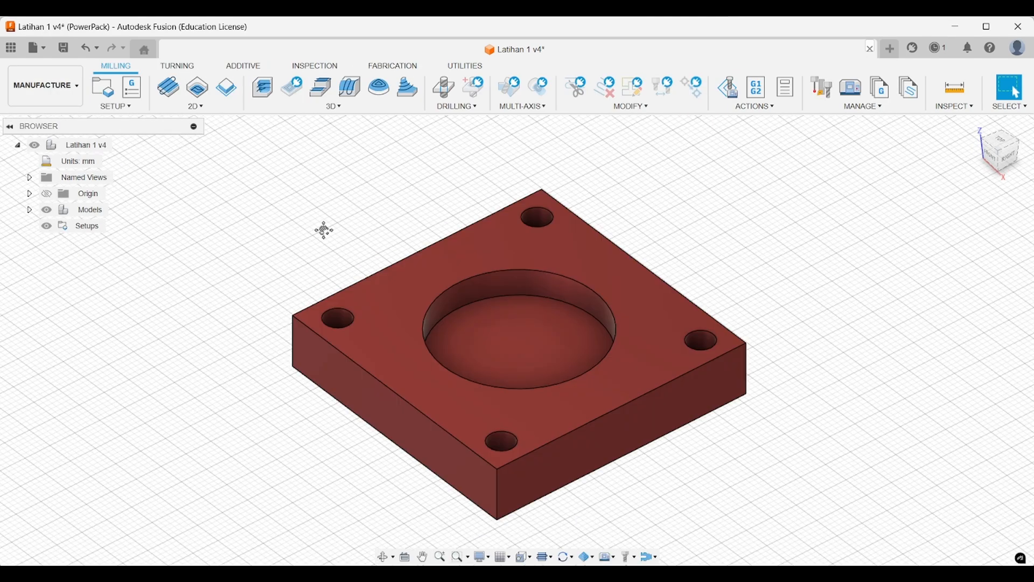
pyautogui.moveTo(324, 229)
pyautogui.mouseDown(button='middle')
pyautogui.moveTo(329, 240)
pyautogui.moveTo(300, 201)
pyautogui.moveTo(325, 229)
pyautogui.mouseUp(button='middle')
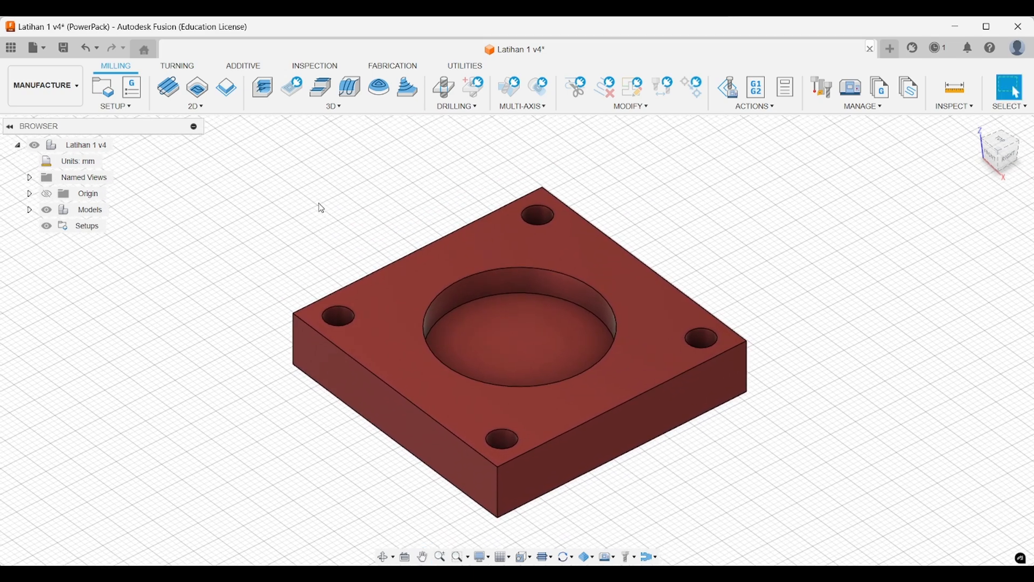
pyautogui.scroll(-1, 856, 388)
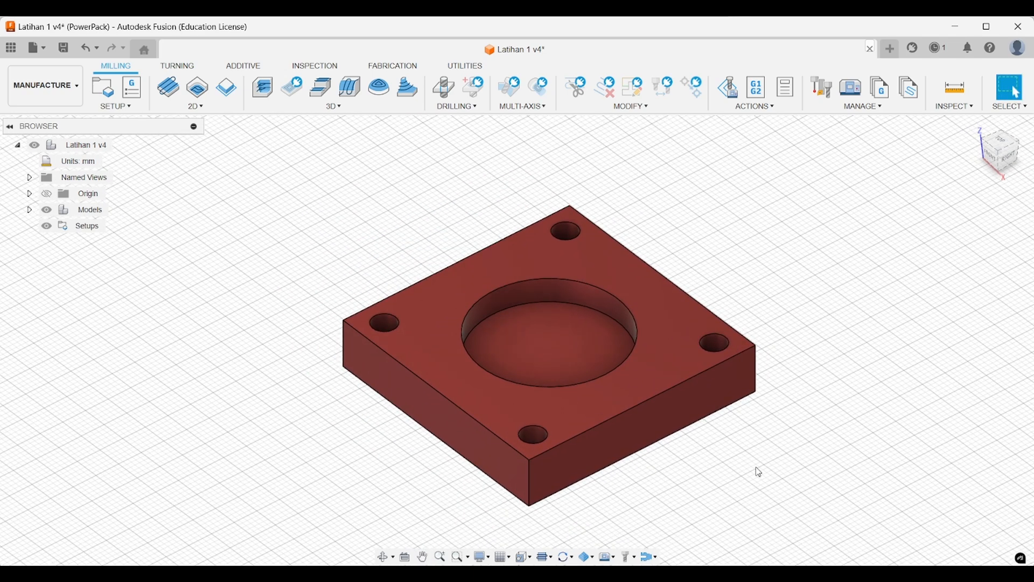
pyautogui.moveTo(614, 486); pyautogui.dragTo(575, 458, button='middle')
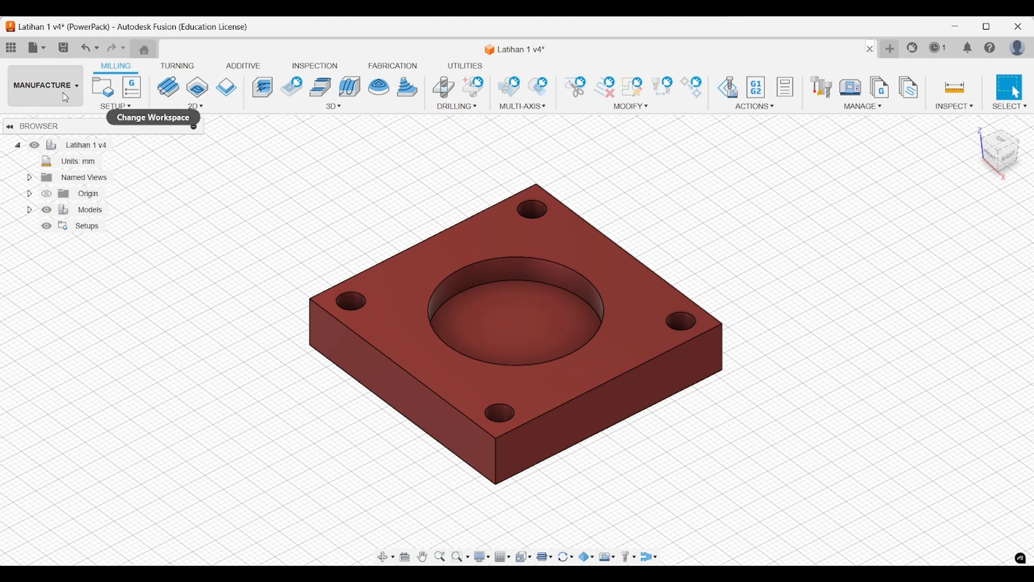
pyautogui.moveTo(338, 171); pyautogui.dragTo(346, 172, button='middle')
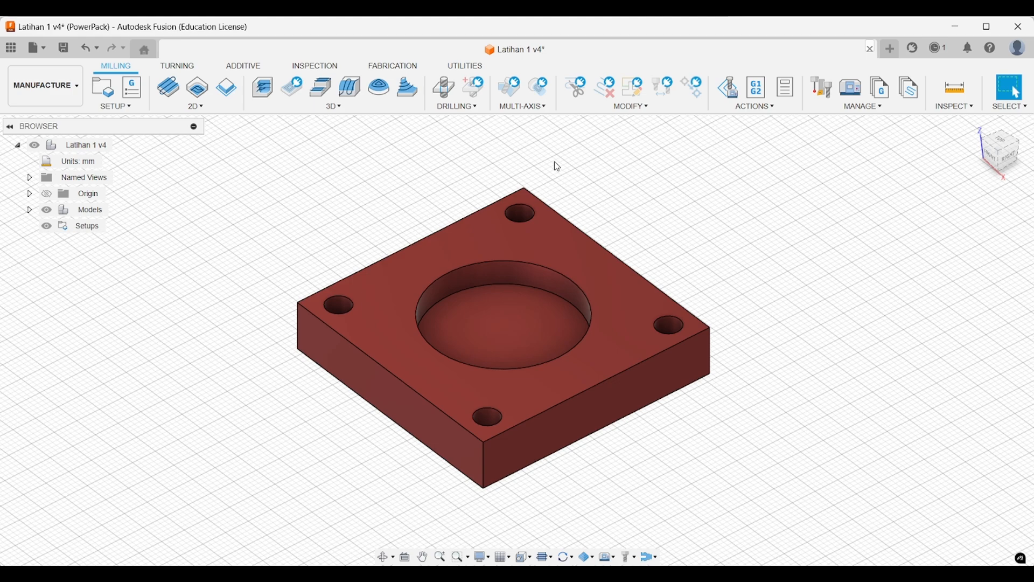
pyautogui.scroll(-3, 555, 162)
pyautogui.moveTo(553, 163)
pyautogui.mouseDown(button='middle')
pyautogui.moveTo(522, 158)
pyautogui.moveTo(538, 168)
pyautogui.mouseUp(button='middle')
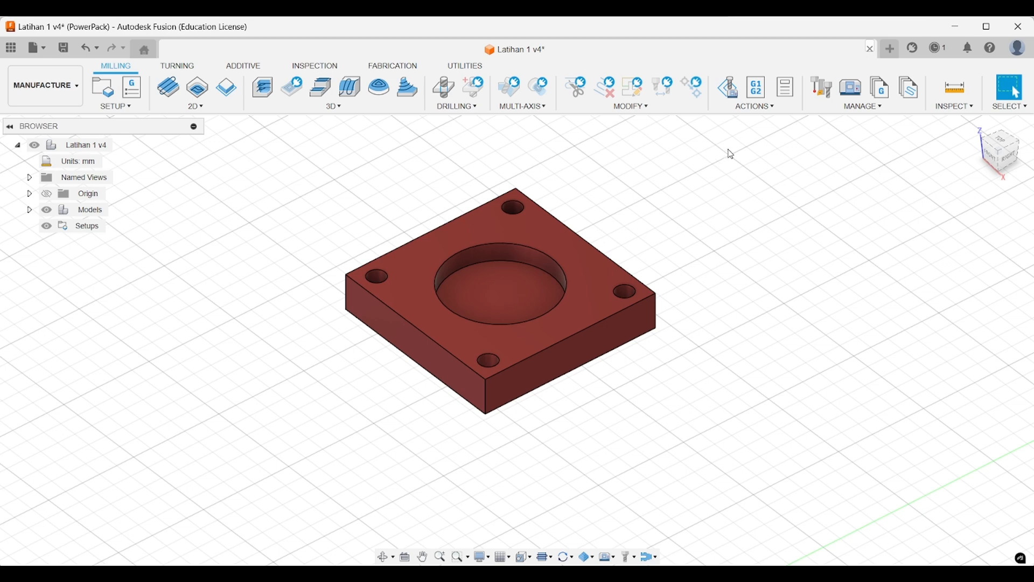
pyautogui.moveTo(731, 155); pyautogui.dragTo(734, 170, button='middle')
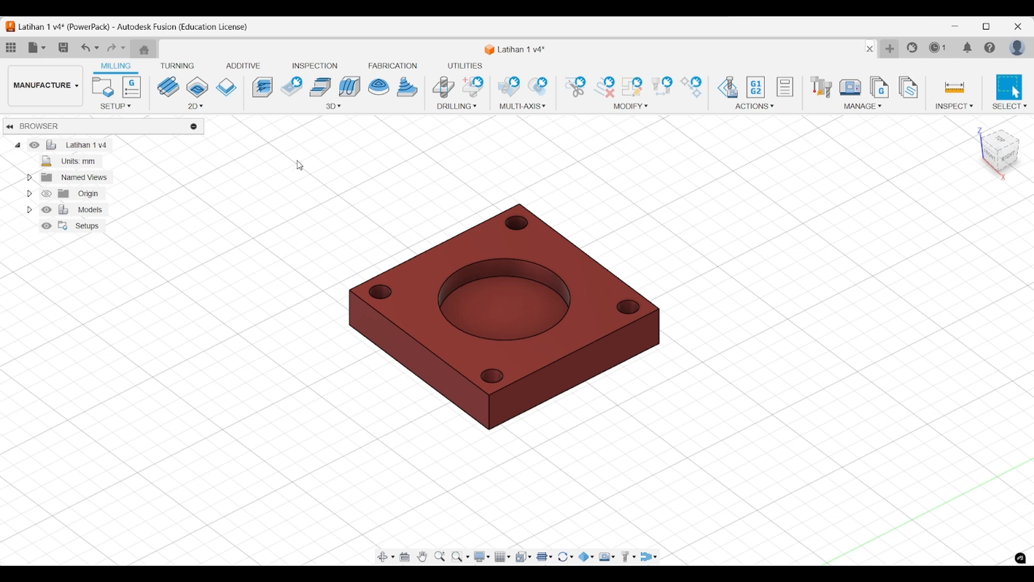
pyautogui.keyDown('shift'); pyautogui.moveTo(454, 172); pyautogui.dragTo(610, 225, button='middle'); pyautogui.keyUp('shift')
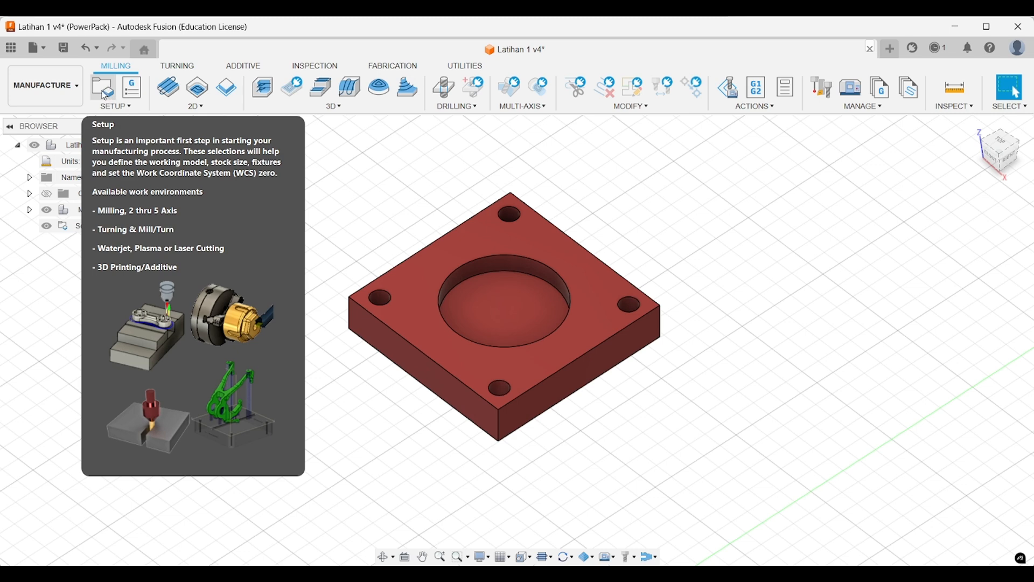
# - Start a new milling setup for the plate, with its settings moved clear of the model
pyautogui.click(110, 95)
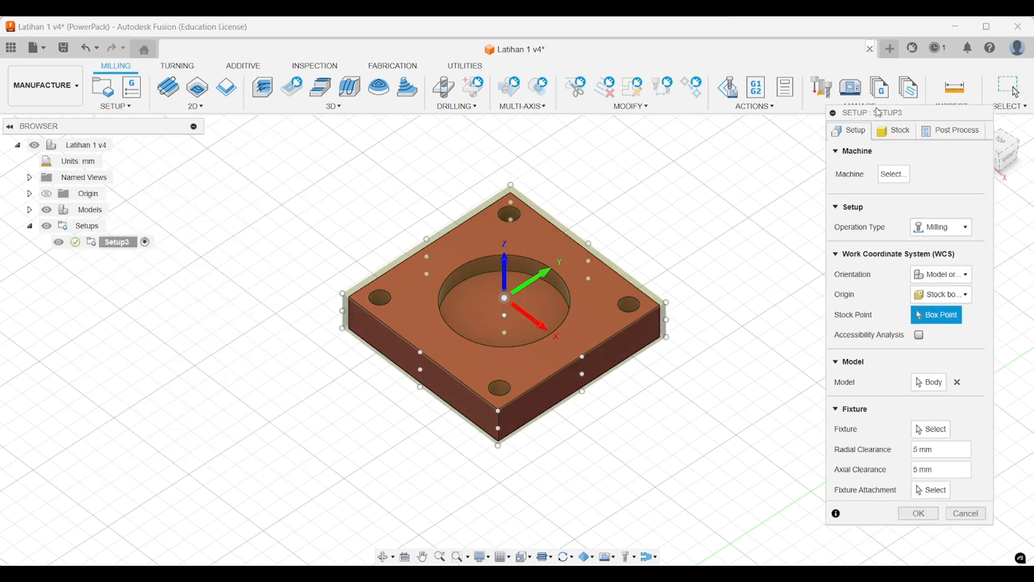
pyautogui.moveTo(880, 132); pyautogui.dragTo(862, 107)
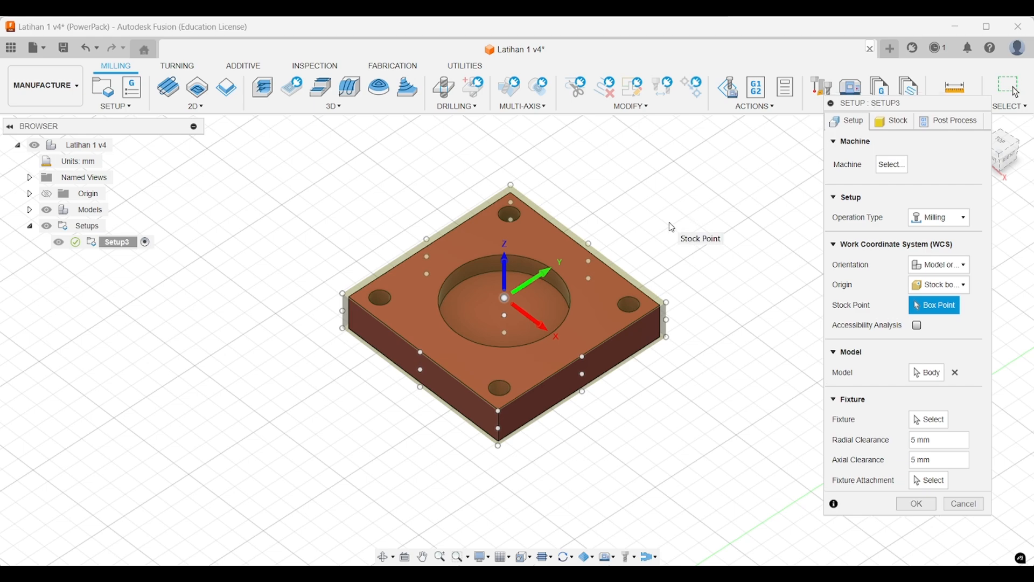
# - Examine the stock and work coordinate axes on the plate, returning to Fusion from the CNC milling machine photo in the browser
pyautogui.keyDown('shift'); pyautogui.moveTo(670, 225); pyautogui.dragTo(672, 203, button='middle'); pyautogui.keyUp('shift')
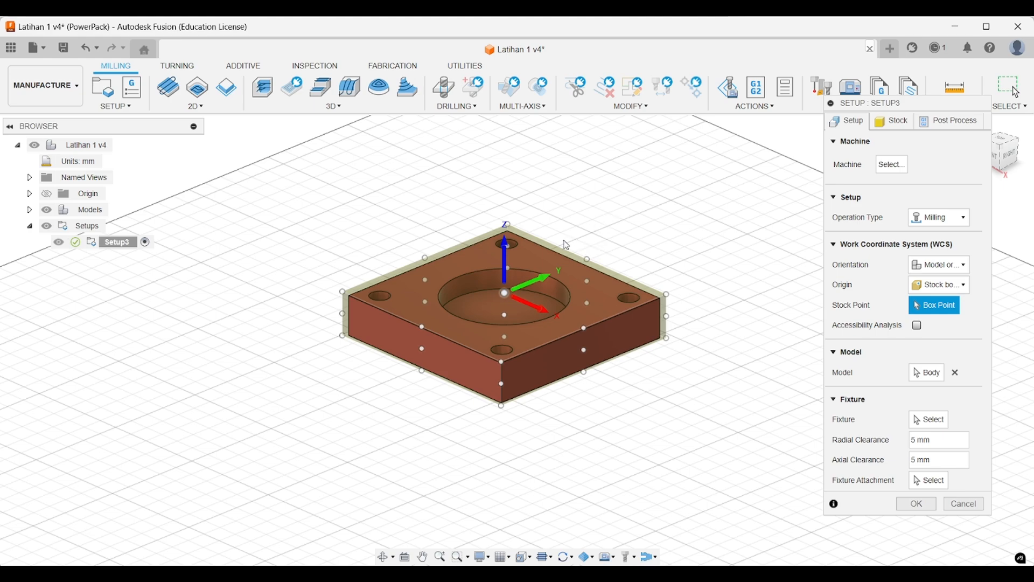
pyautogui.keyDown('shift'); pyautogui.moveTo(567, 243); pyautogui.dragTo(571, 260, button='middle'); pyautogui.keyUp('shift')
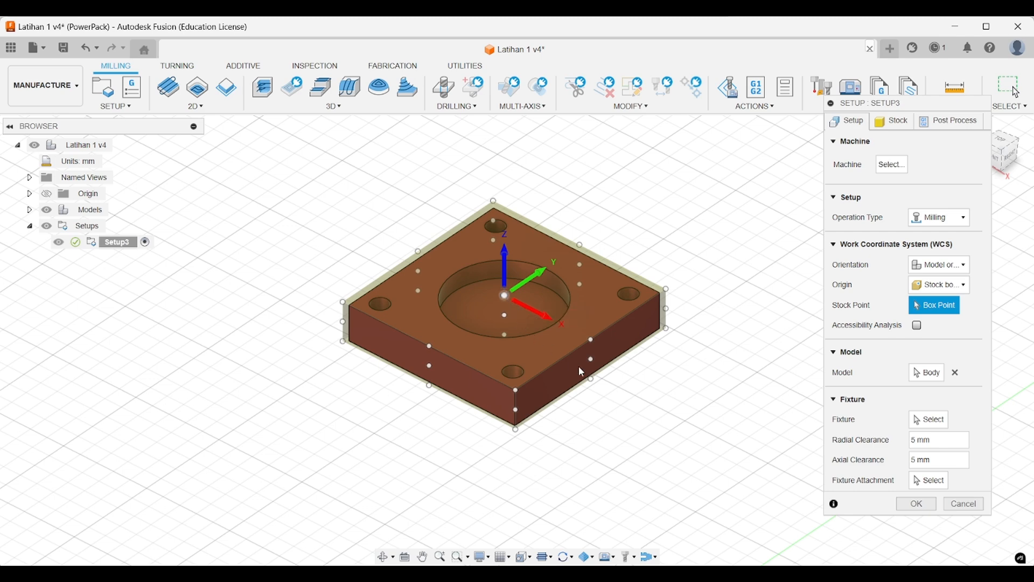
pyautogui.moveTo(615, 236); pyautogui.dragTo(610, 249, button='middle')
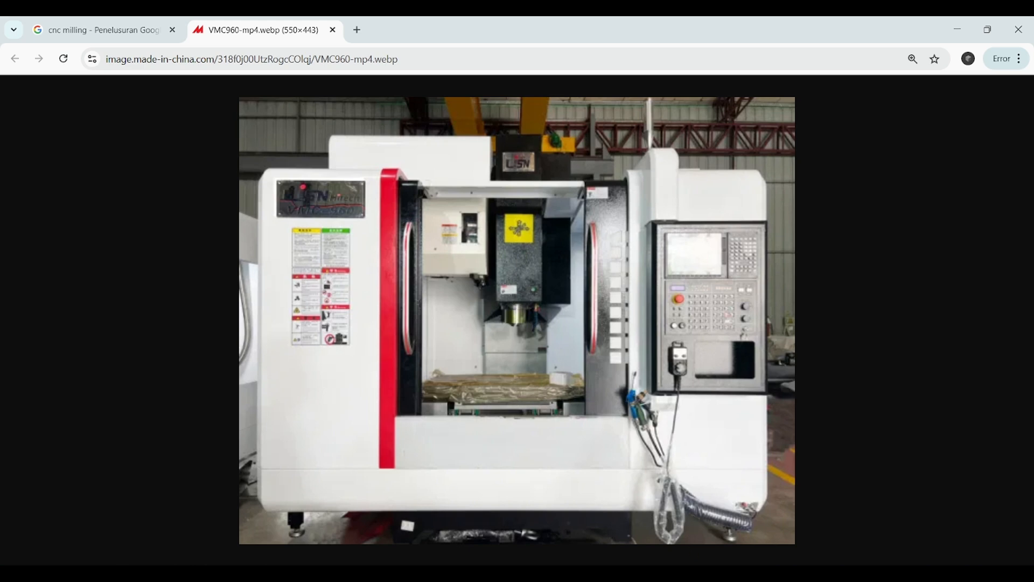
pyautogui.click(682, 572)
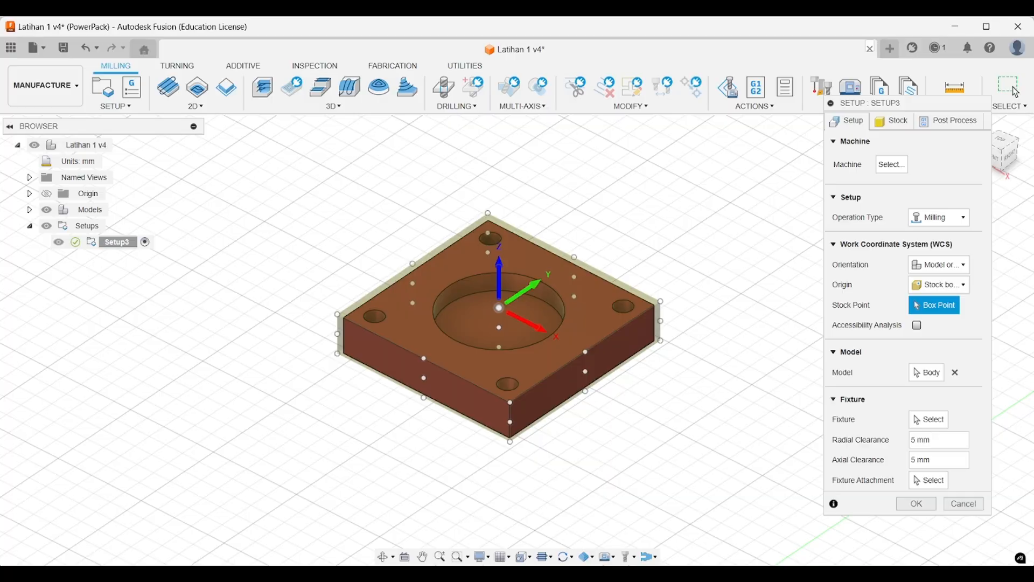
pyautogui.keyDown('shift'); pyautogui.moveTo(609, 329); pyautogui.dragTo(609, 269, button='middle'); pyautogui.keyUp('shift')
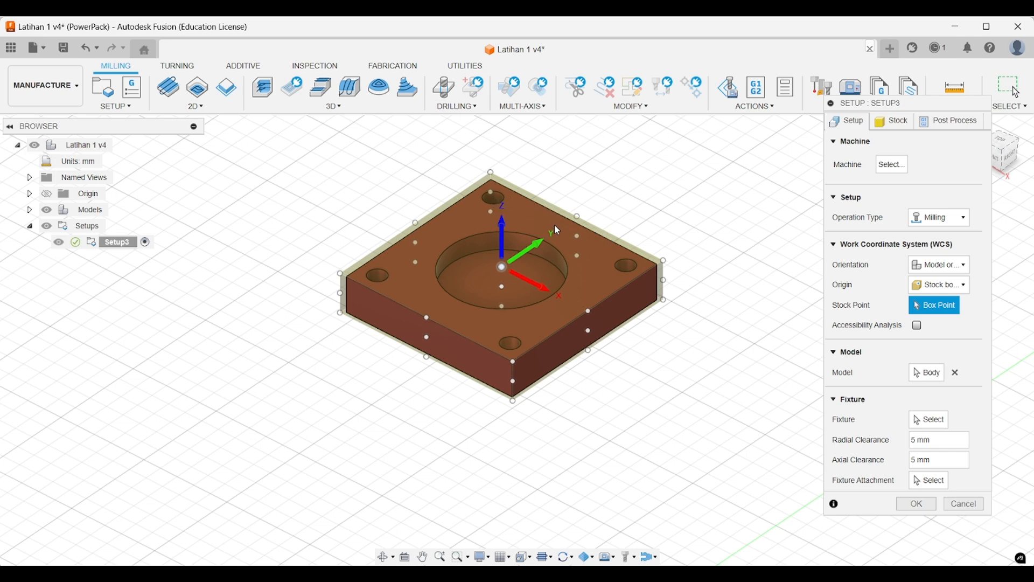
pyautogui.moveTo(643, 231); pyautogui.dragTo(662, 237, button='middle')
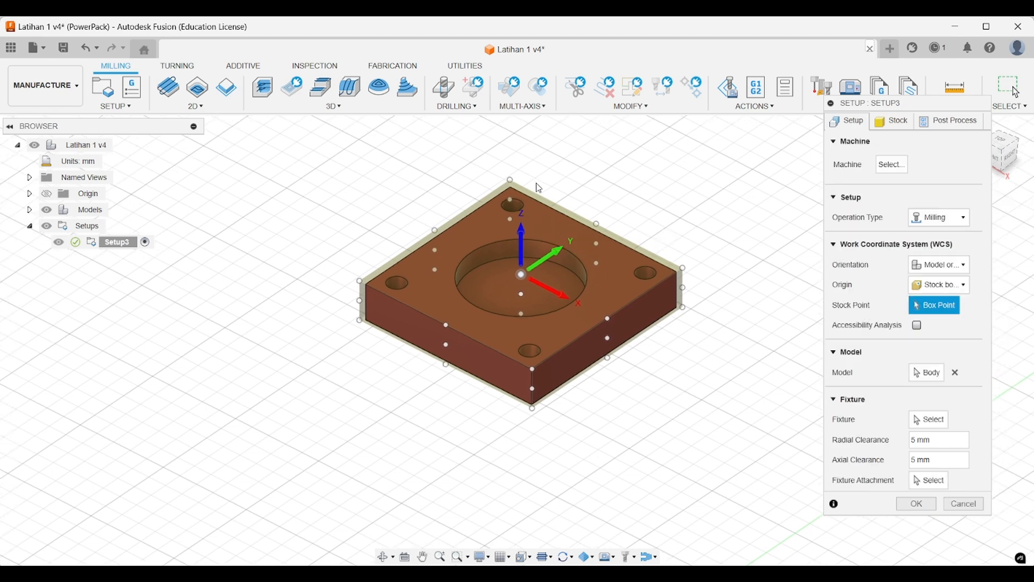
# - Orient the work coordinate system by Z axis/plane & X axis using the plate's right side face, with the stock point midway along that side's upper edge
pyautogui.click(940, 264)
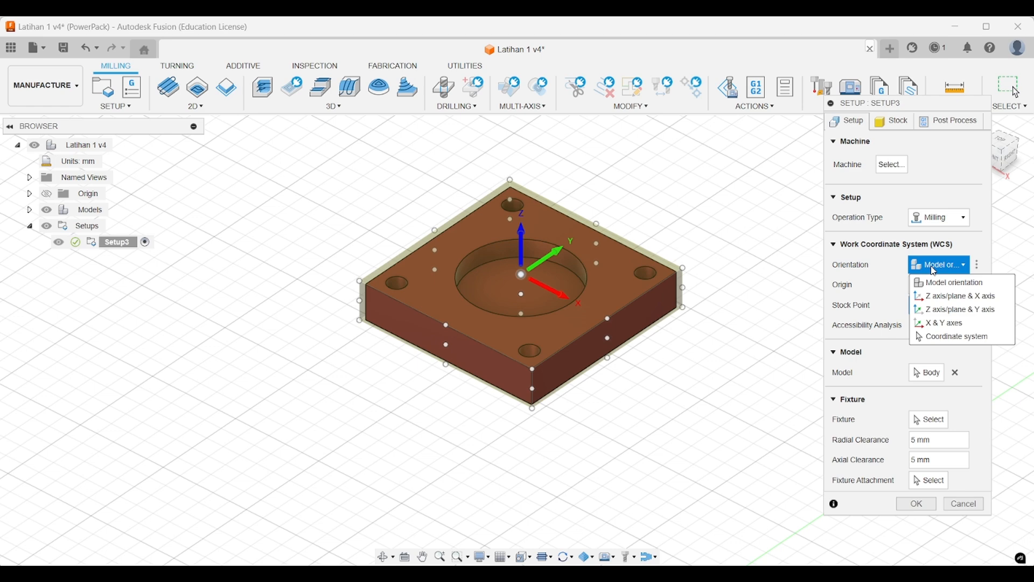
pyautogui.click(939, 296)
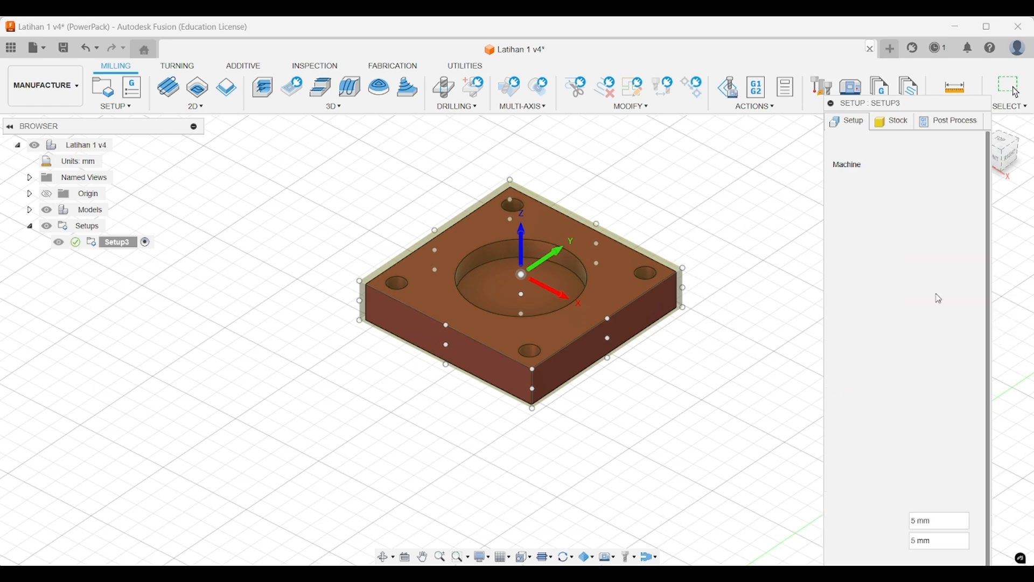
pyautogui.click(651, 316)
pyautogui.click(935, 386)
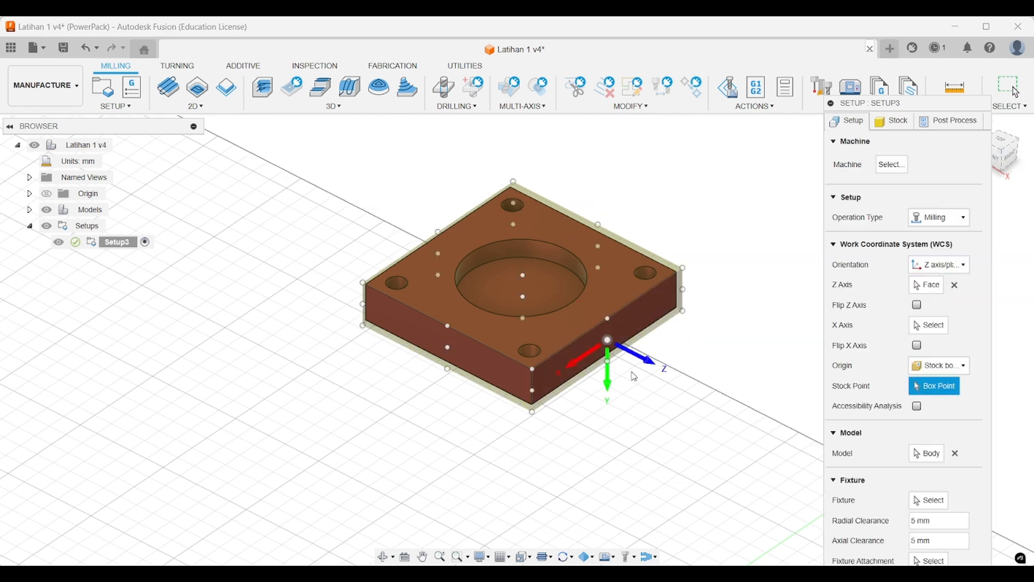
pyautogui.click(608, 319)
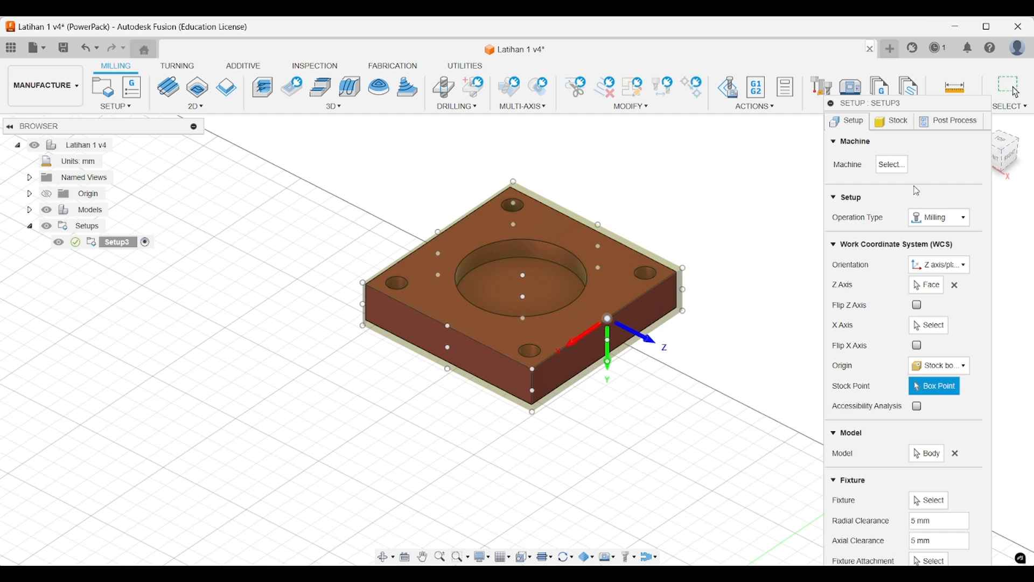
# - Clear the side face selected as the Z axis of the work coordinate system
pyautogui.moveTo(925, 105); pyautogui.dragTo(879, 57)
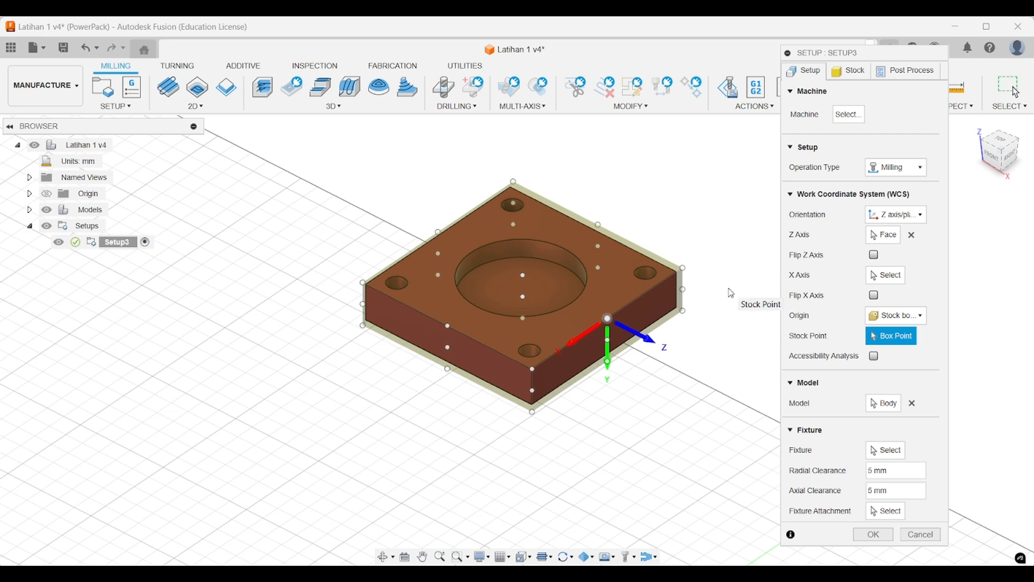
pyautogui.moveTo(701, 285); pyautogui.dragTo(698, 295, button='middle')
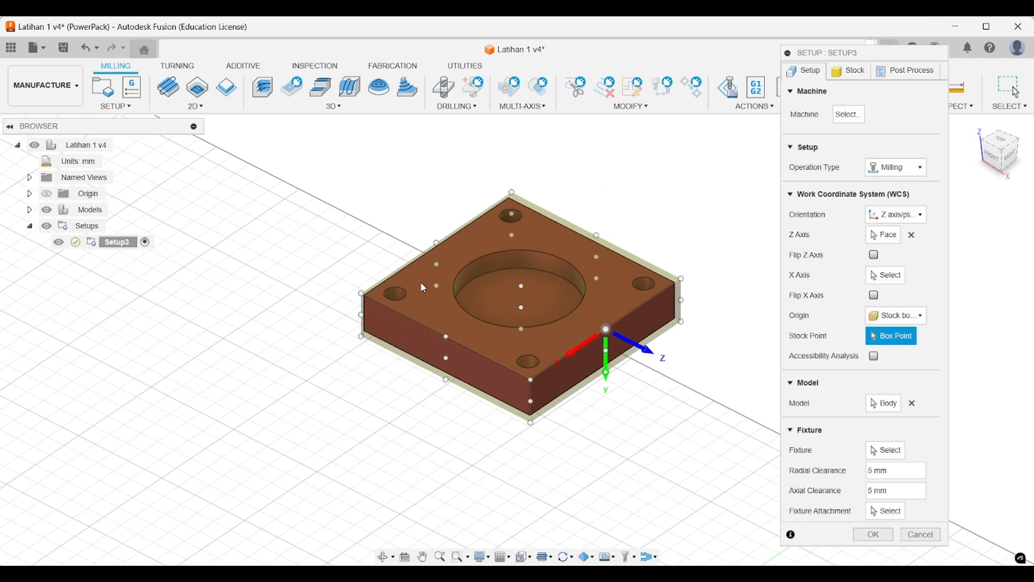
pyautogui.click(912, 235)
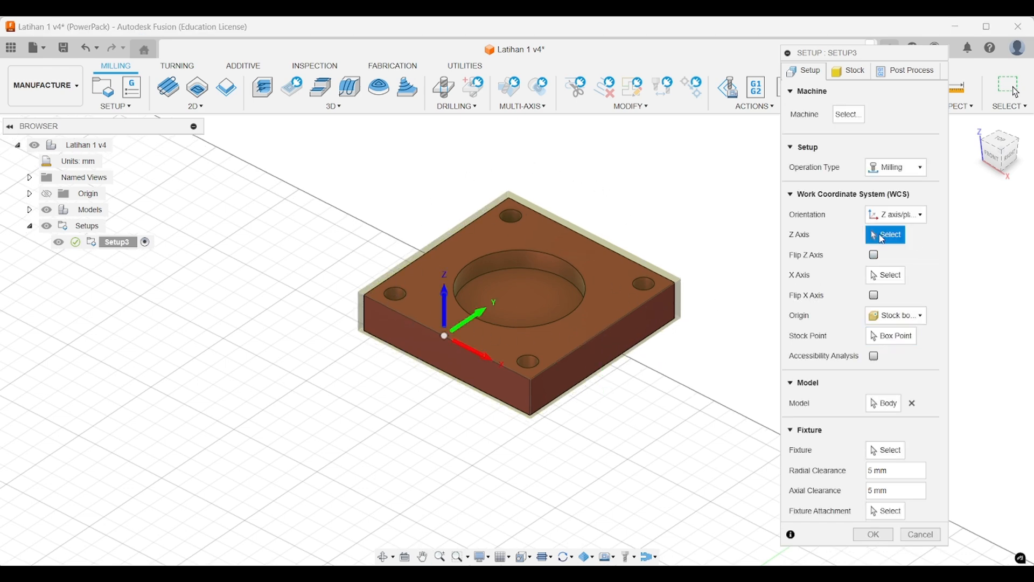
pyautogui.moveTo(504, 260); pyautogui.dragTo(492, 257, button='middle')
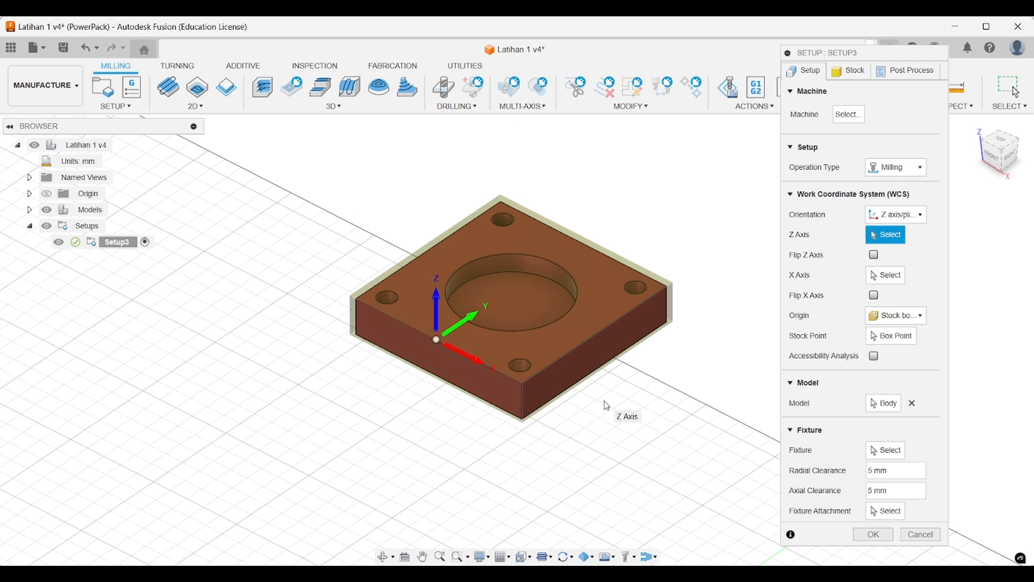
pyautogui.keyDown('shift'); pyautogui.moveTo(608, 407); pyautogui.dragTo(651, 360, button='middle'); pyautogui.keyUp('shift')
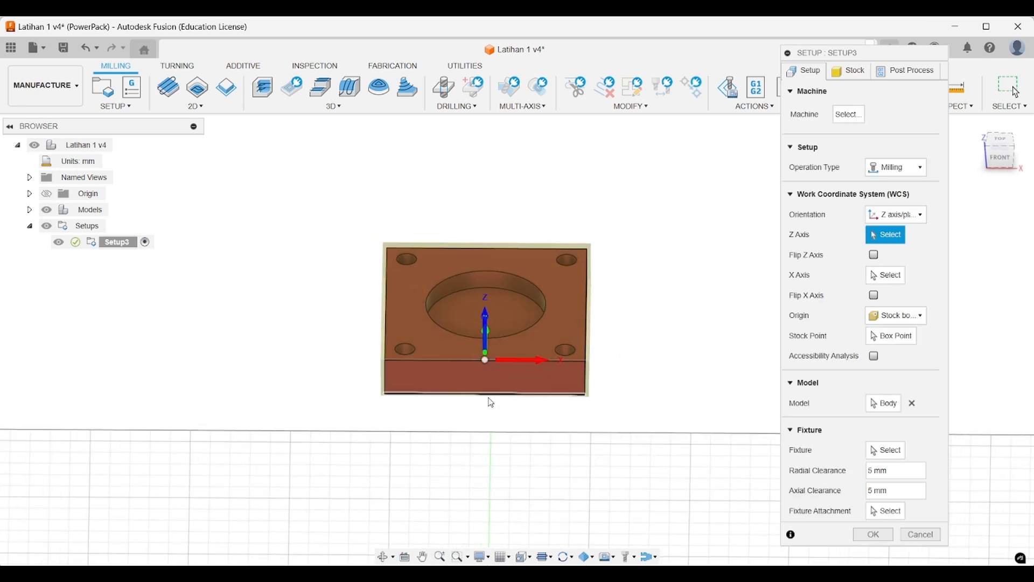
# - Keep the orientation on Z axis/plane & X axis and assign the plate's front face as the X axis
pyautogui.keyDown('shift'); pyautogui.moveTo(489, 402); pyautogui.dragTo(481, 380, button='middle'); pyautogui.keyUp('shift')
pyautogui.keyDown('shift'); pyautogui.moveTo(460, 462); pyautogui.dragTo(549, 393, button='middle'); pyautogui.keyUp('shift')
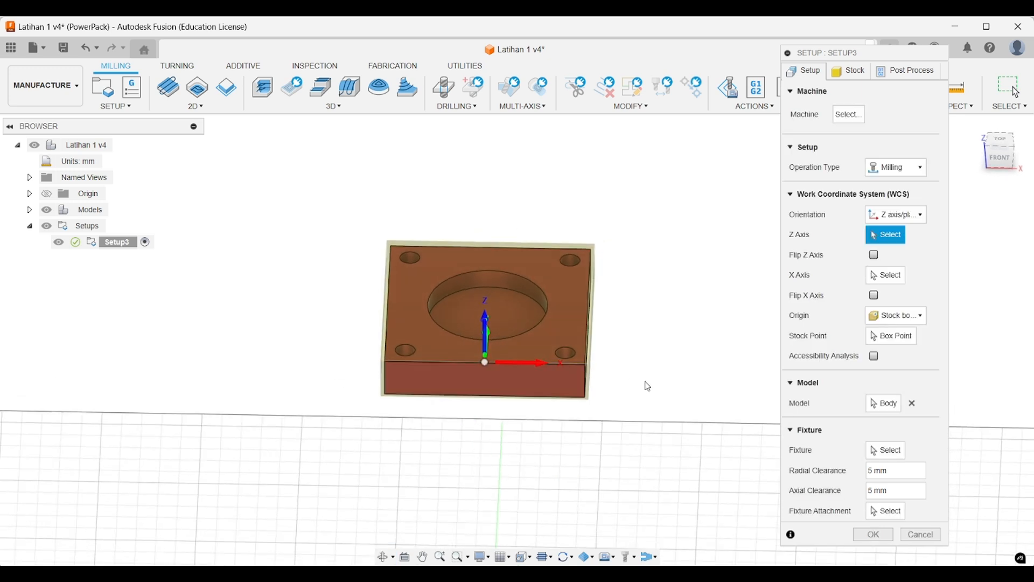
pyautogui.click(888, 217)
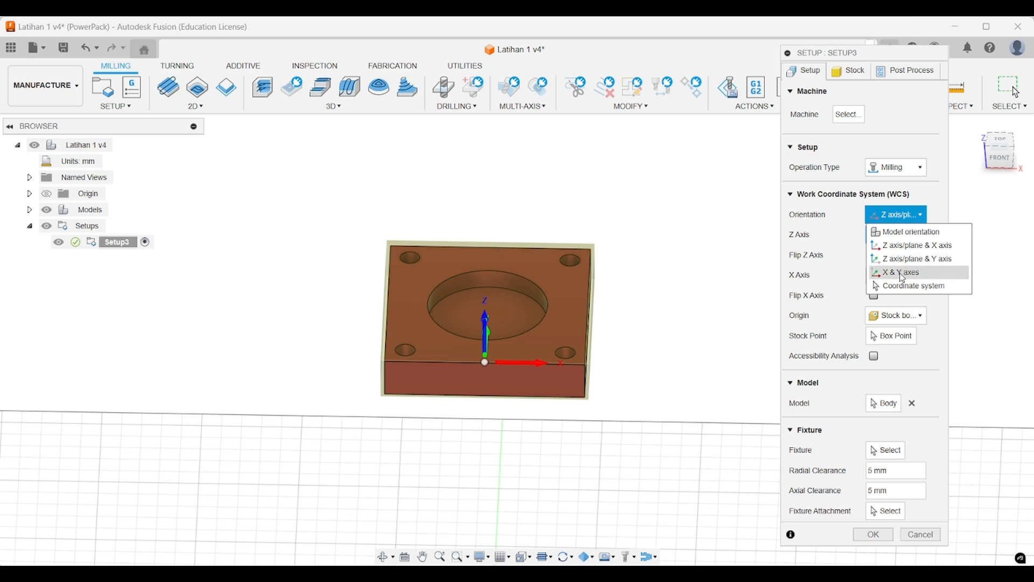
pyautogui.click(904, 246)
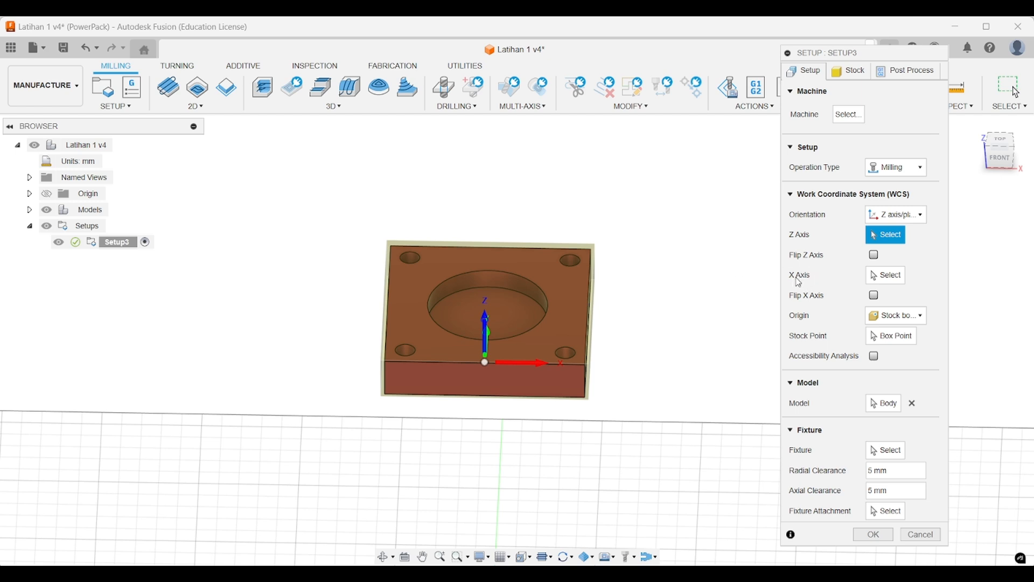
pyautogui.click(898, 279)
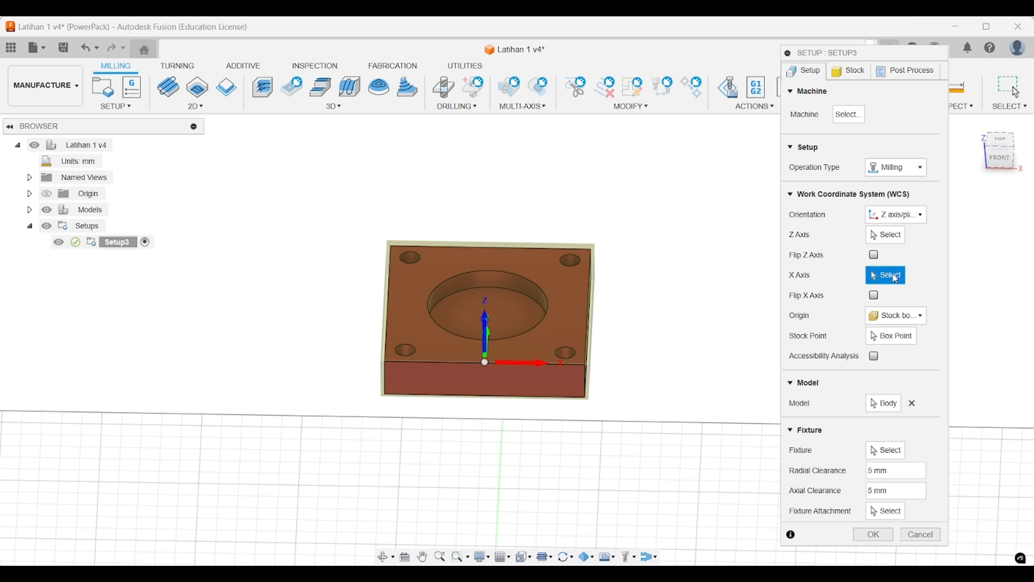
pyautogui.click(538, 379)
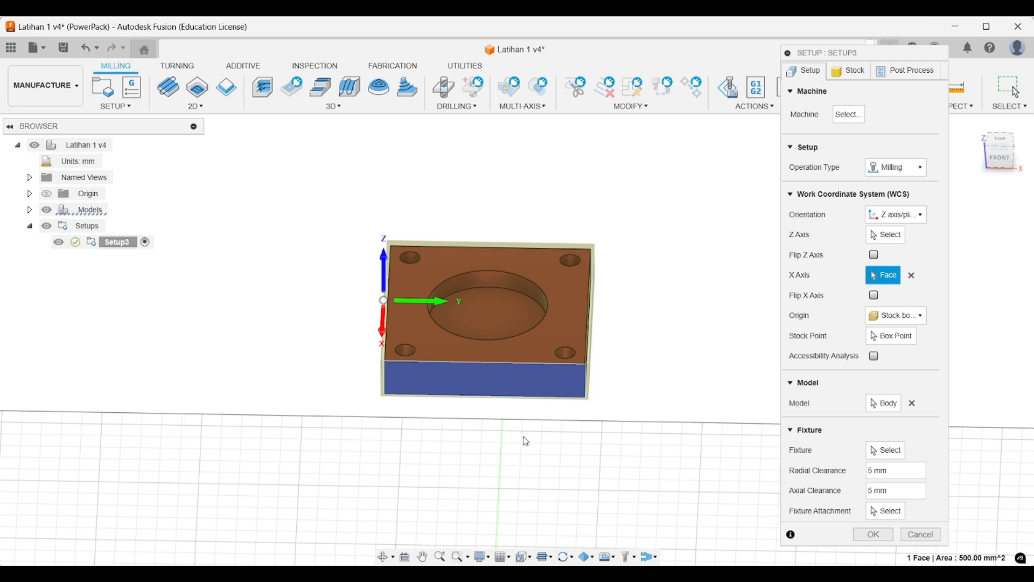
# - Assign the plate's right side face as the Z axis of the work coordinate system
pyautogui.keyDown('shift'); pyautogui.moveTo(536, 436); pyautogui.dragTo(411, 338, button='middle'); pyautogui.keyUp('shift')
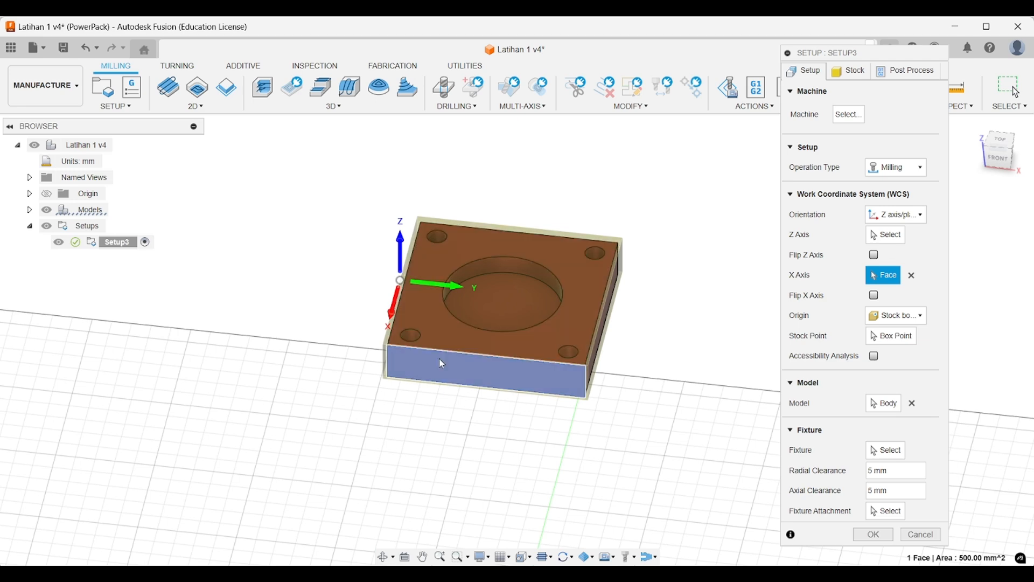
pyautogui.keyDown('shift'); pyautogui.moveTo(439, 357); pyautogui.dragTo(398, 334, button='middle'); pyautogui.keyUp('shift')
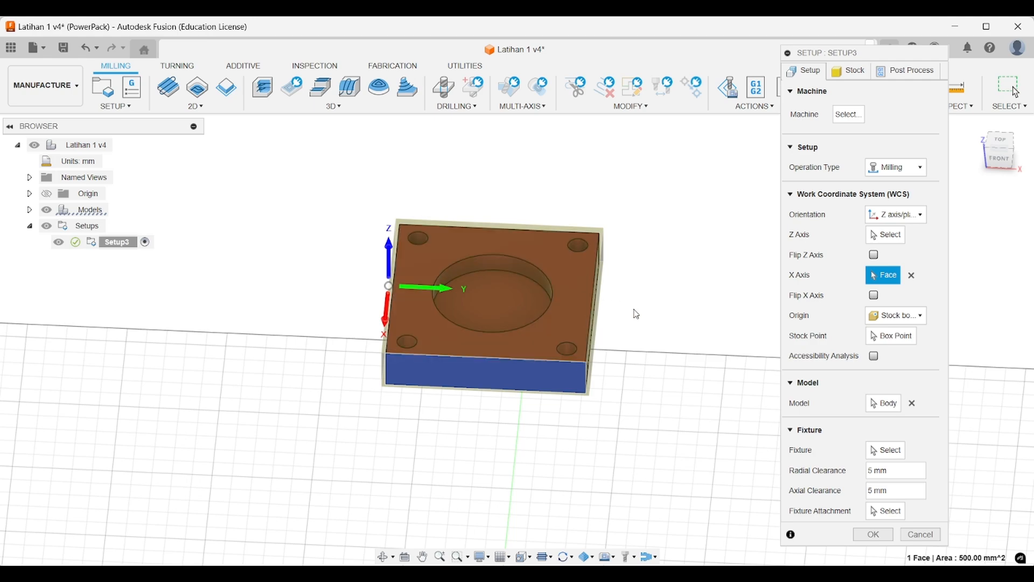
pyautogui.keyDown('shift'); pyautogui.moveTo(686, 277); pyautogui.dragTo(729, 415, button='middle'); pyautogui.keyUp('shift')
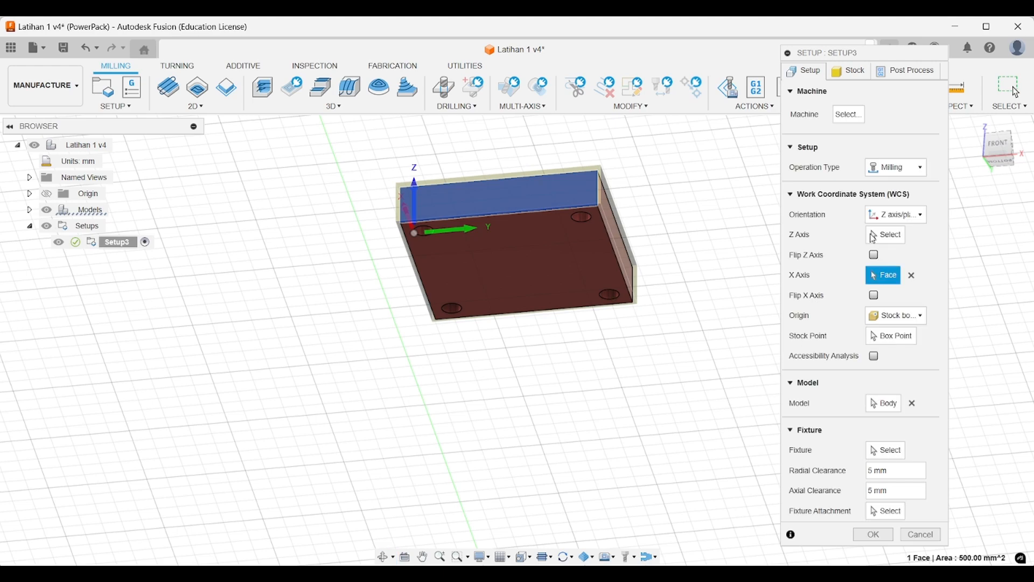
pyautogui.click(1000, 146)
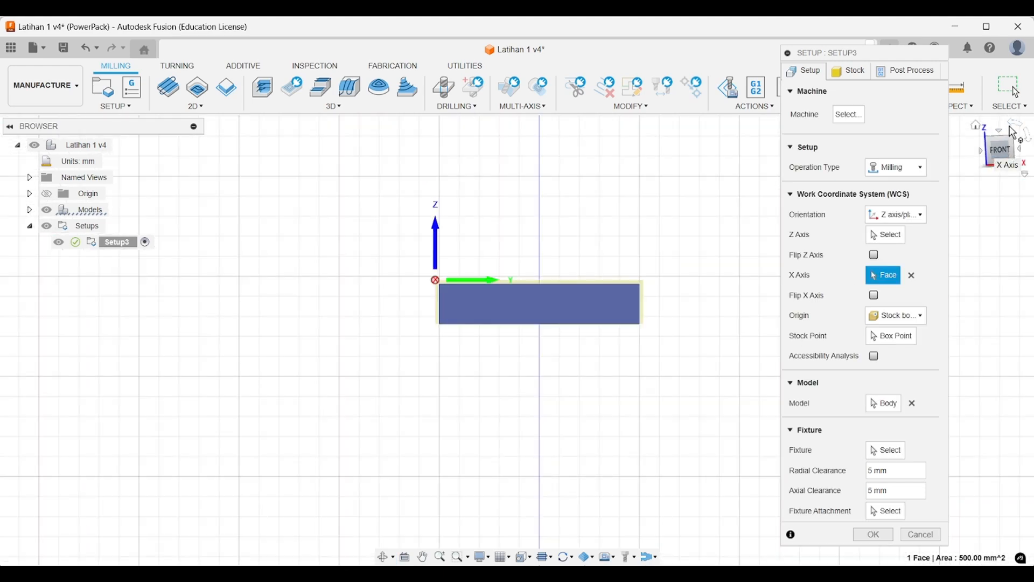
pyautogui.click(1016, 133)
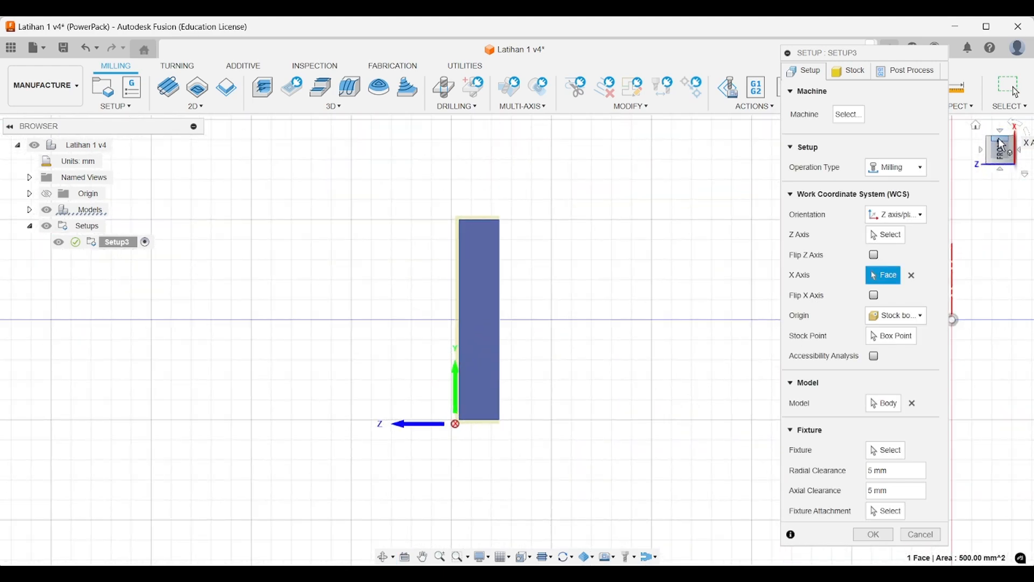
pyautogui.moveTo(1001, 144); pyautogui.dragTo(679, 272)
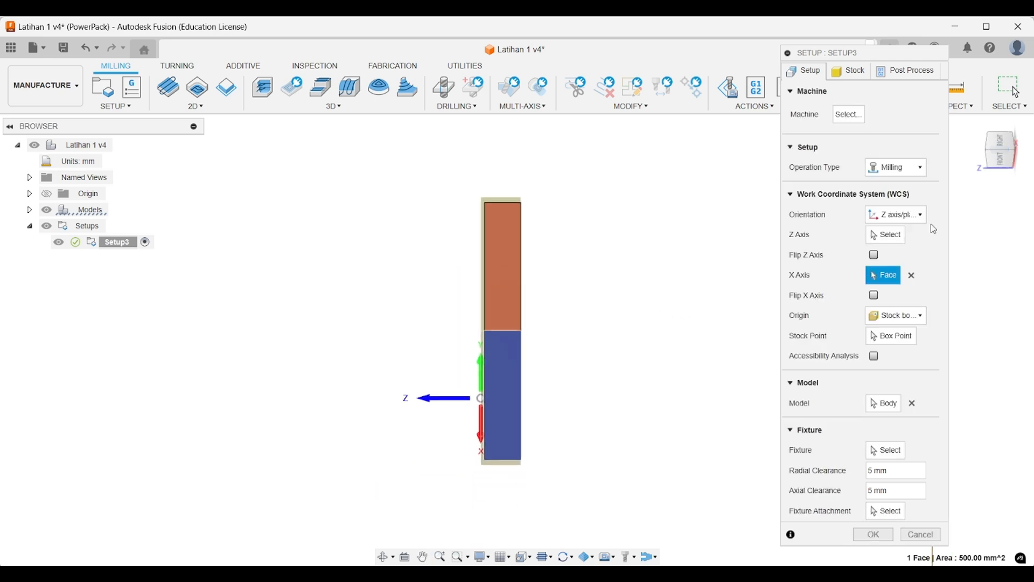
pyautogui.click(981, 166)
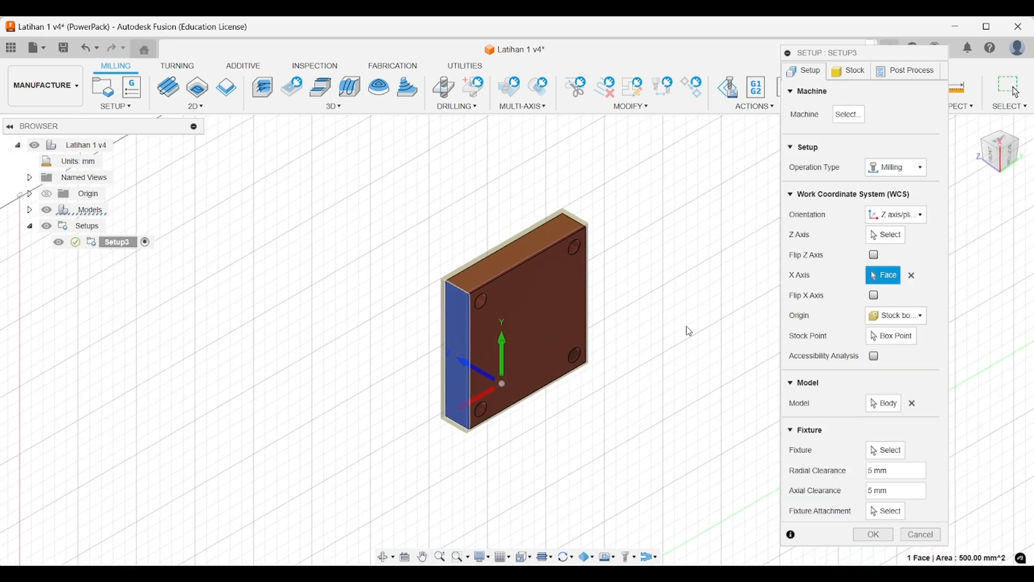
pyautogui.scroll(2, 415, 259)
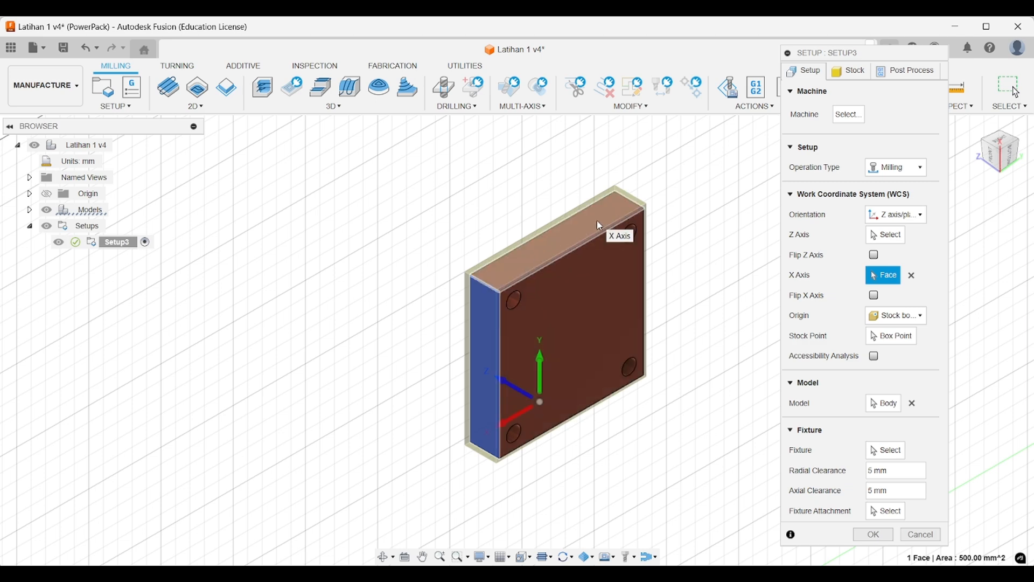
pyautogui.click(885, 236)
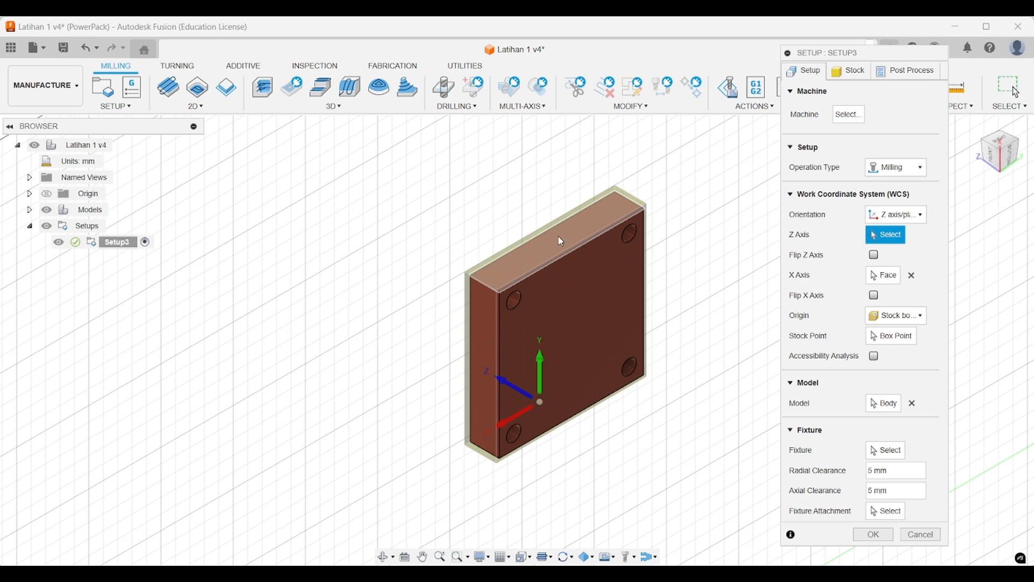
pyautogui.click(571, 229)
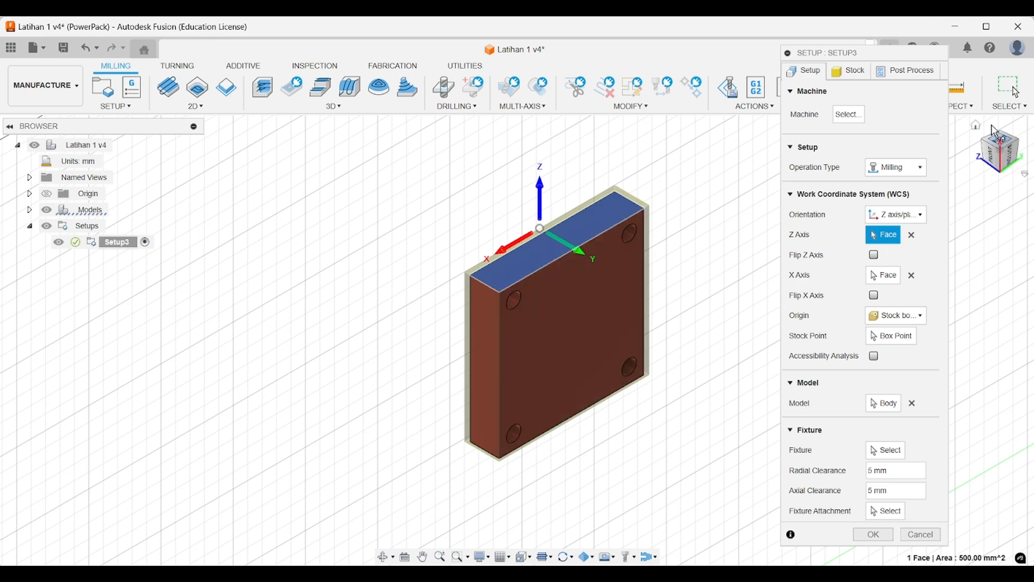
# - Set the plate's top face as the Z axis and its right side face as the X axis
pyautogui.click(974, 129)
pyautogui.moveTo(691, 214); pyautogui.dragTo(548, 346, button='middle')
pyautogui.scroll(5, 644, 297)
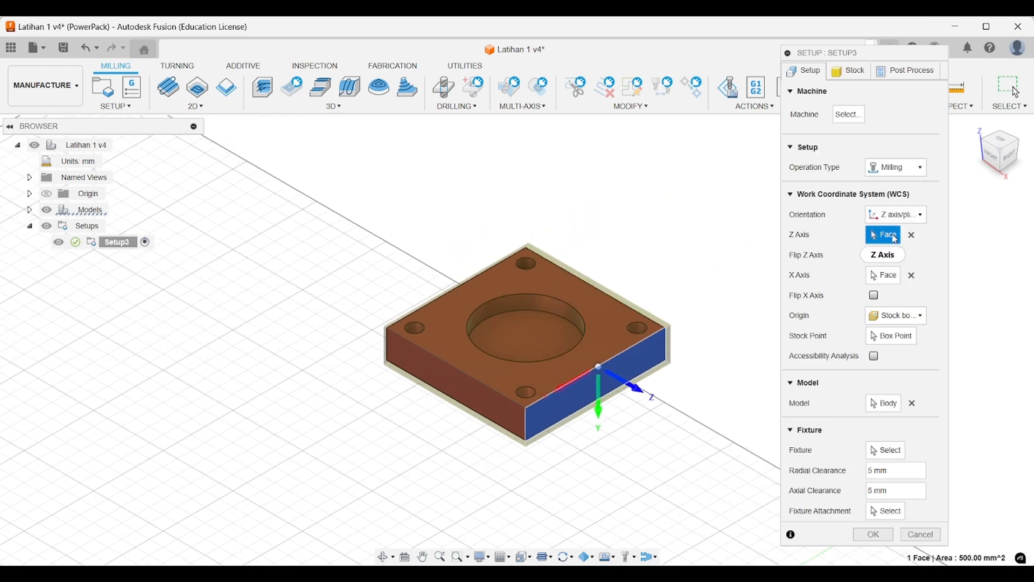
pyautogui.click(598, 325)
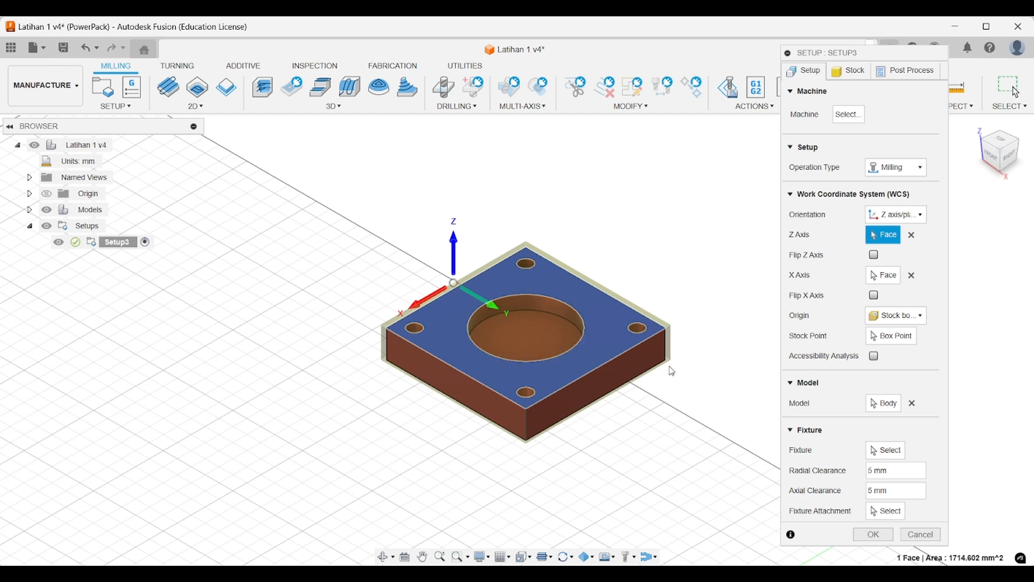
pyautogui.click(883, 275)
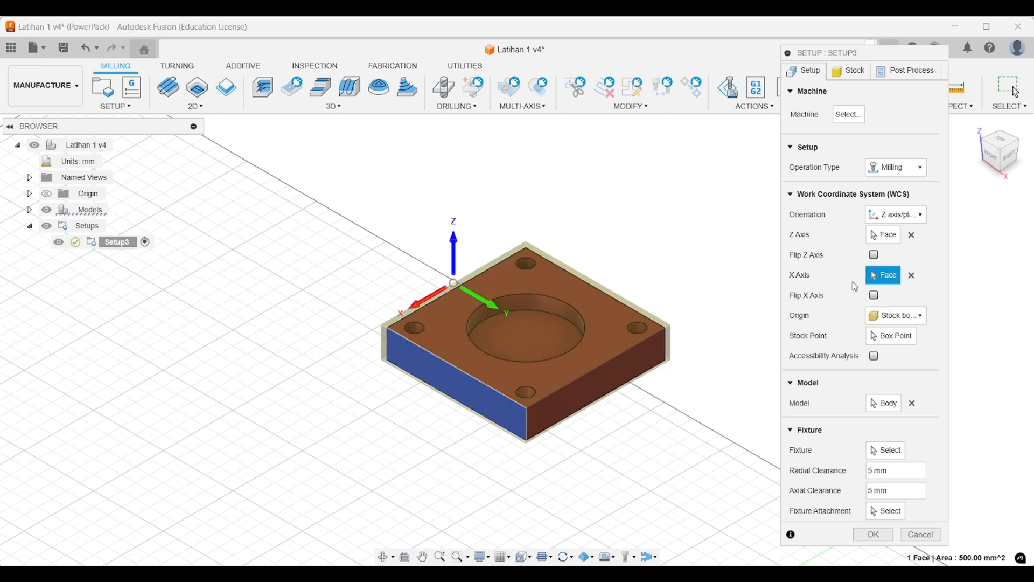
pyautogui.click(646, 359)
pyautogui.scroll(3, 415, 410)
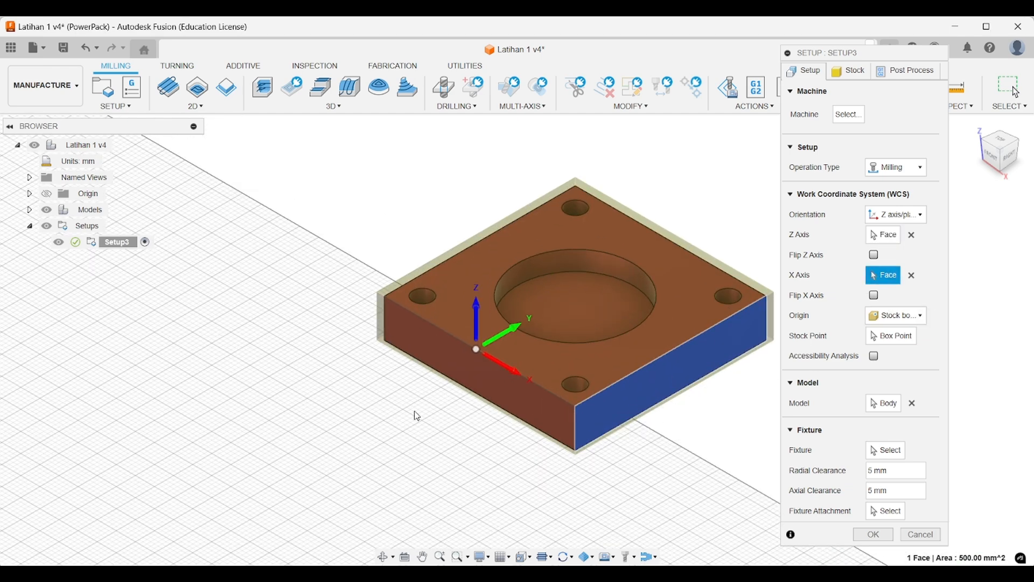
# - Try flipping the X axis direction of the work coordinate system, and restore its original direction
pyautogui.scroll(-2, 434, 369)
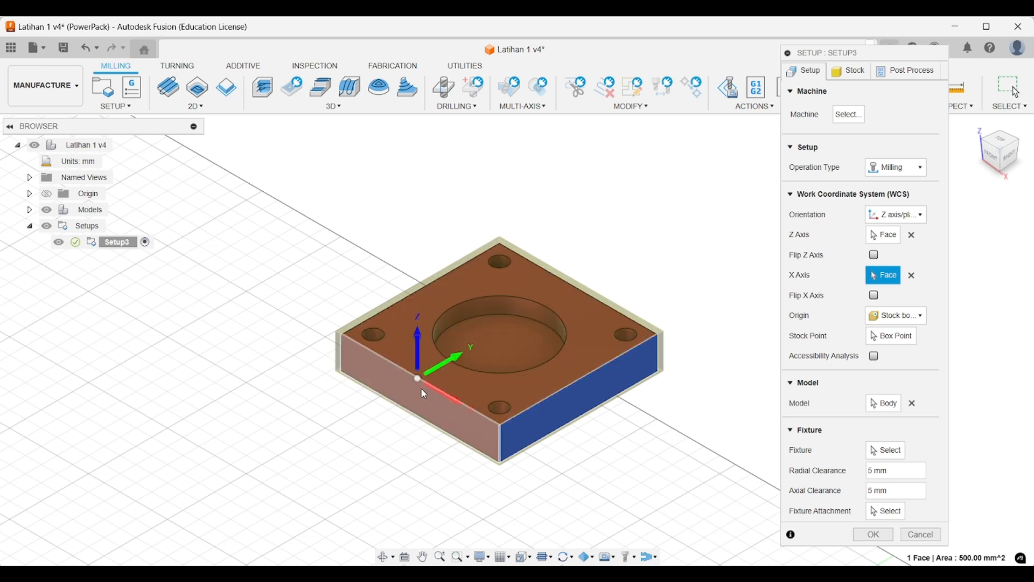
pyautogui.scroll(2, 416, 381)
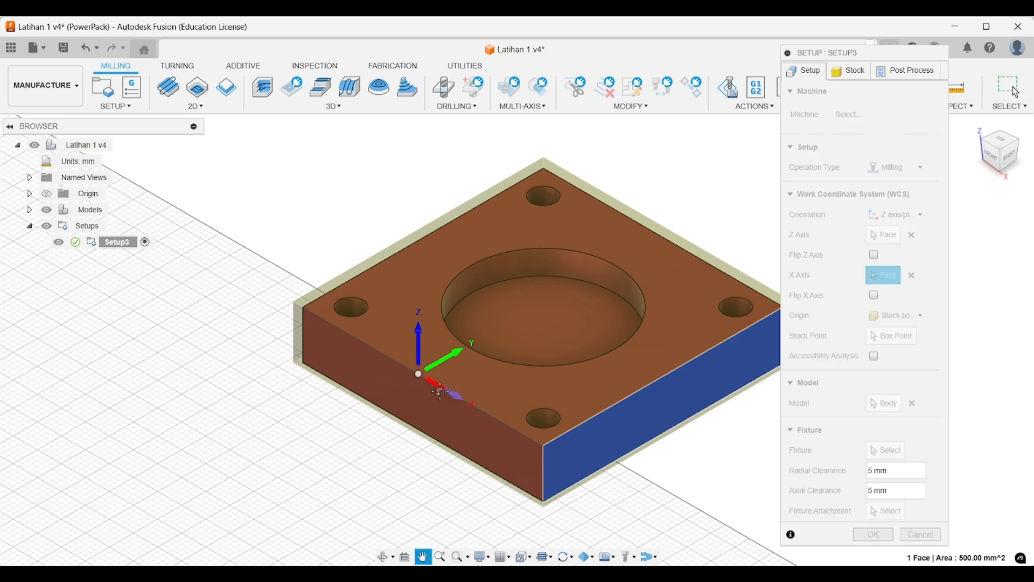
pyautogui.moveTo(451, 397); pyautogui.dragTo(408, 393, button='middle')
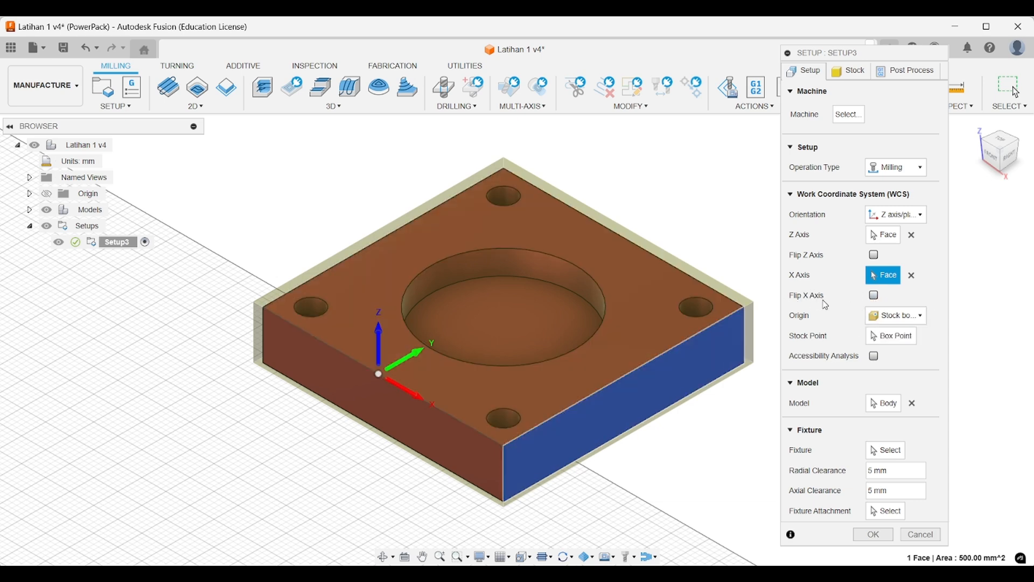
pyautogui.click(874, 295)
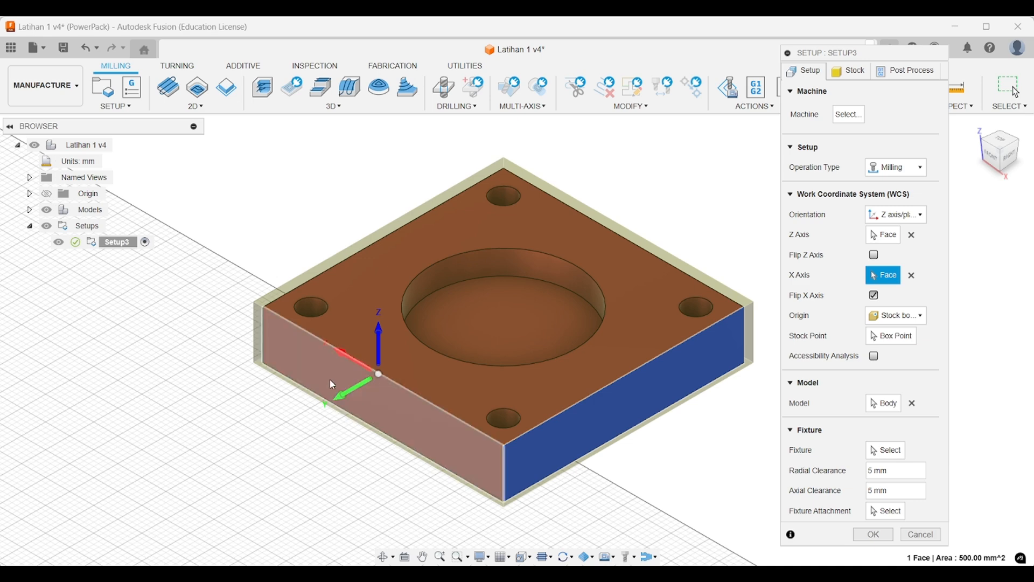
pyautogui.click(875, 296)
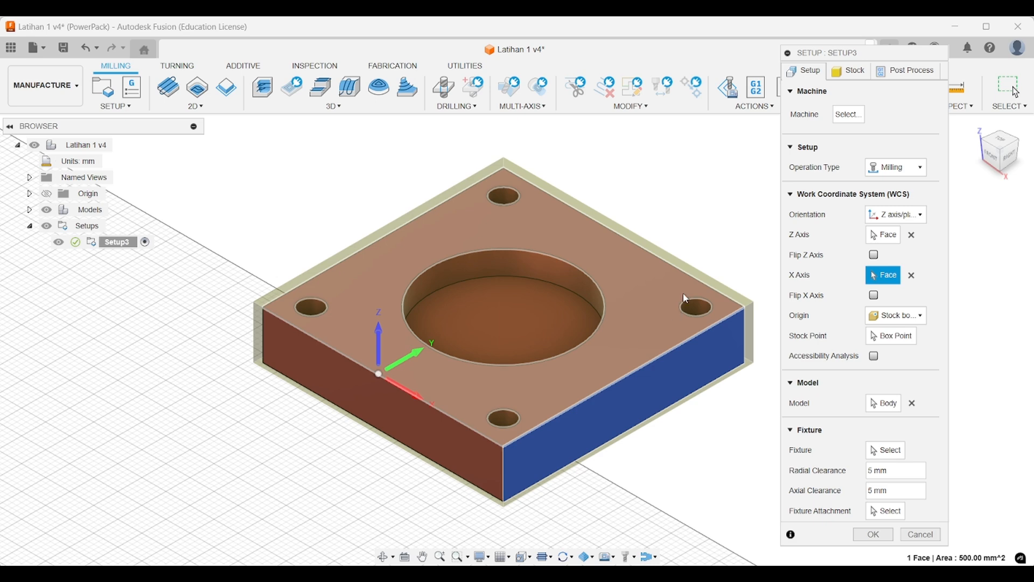
# - Change the setup's stock mode to Fixed size box
pyautogui.click(840, 78)
pyautogui.click(886, 112)
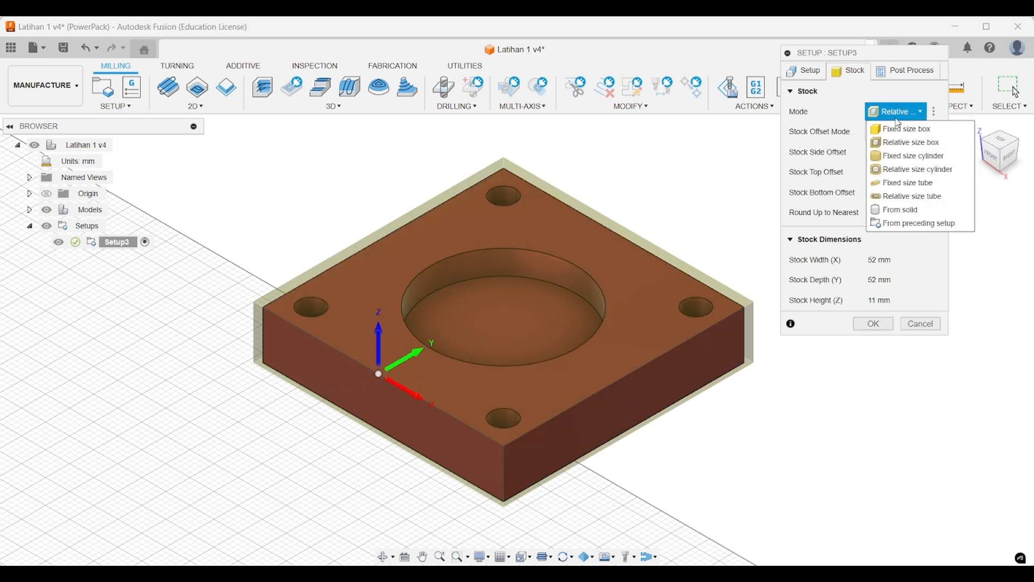
pyautogui.click(896, 128)
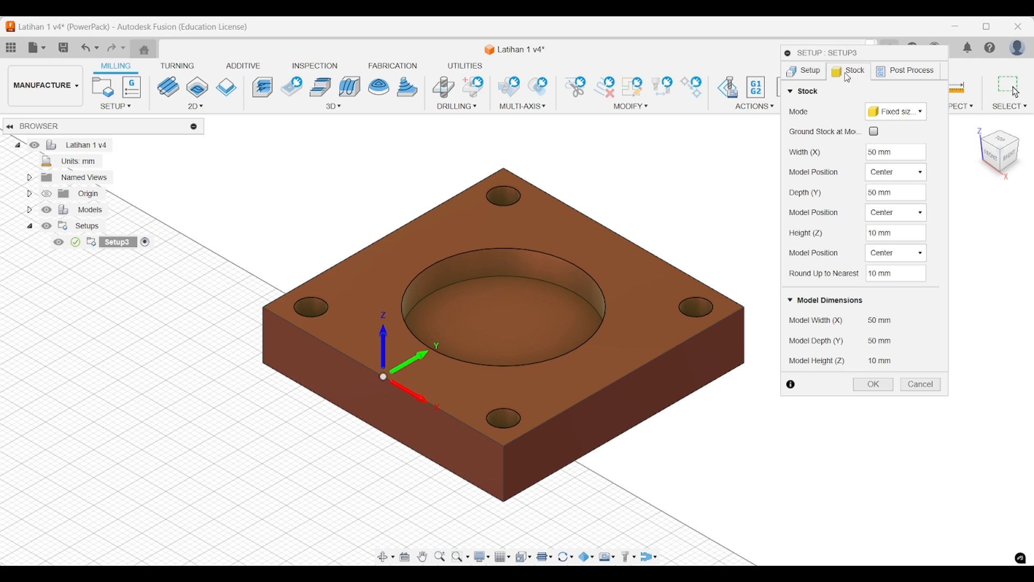
# - Place the work coordinate origin on the stock box point at the centre of the plate's top face
pyautogui.click(804, 71)
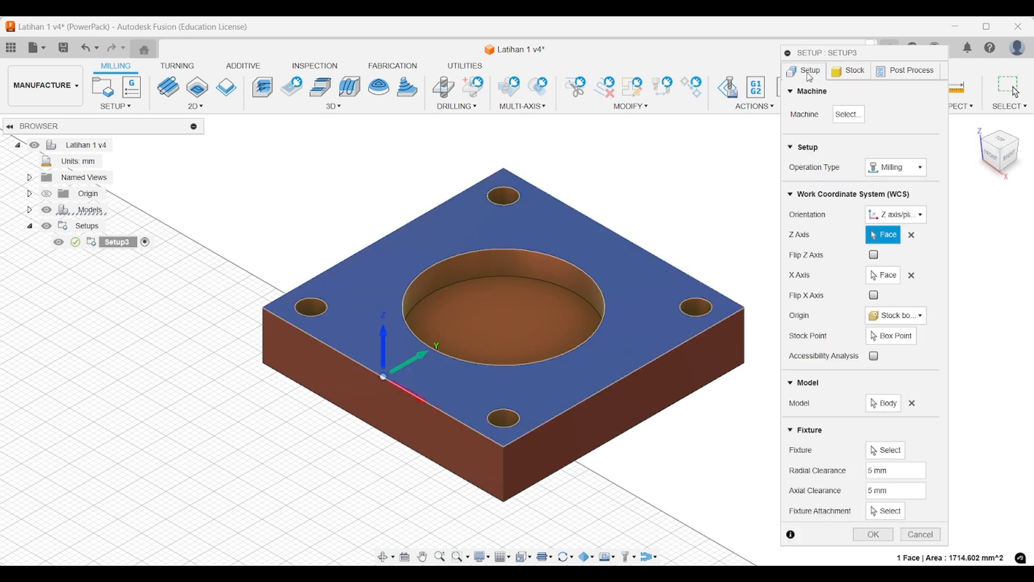
pyautogui.moveTo(539, 262); pyautogui.dragTo(519, 247, button='middle')
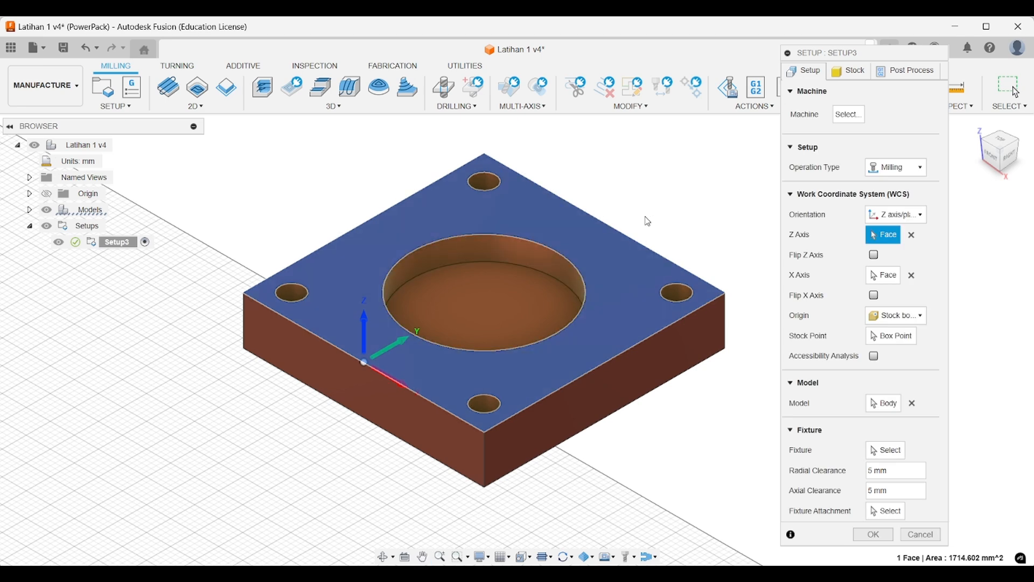
pyautogui.click(882, 337)
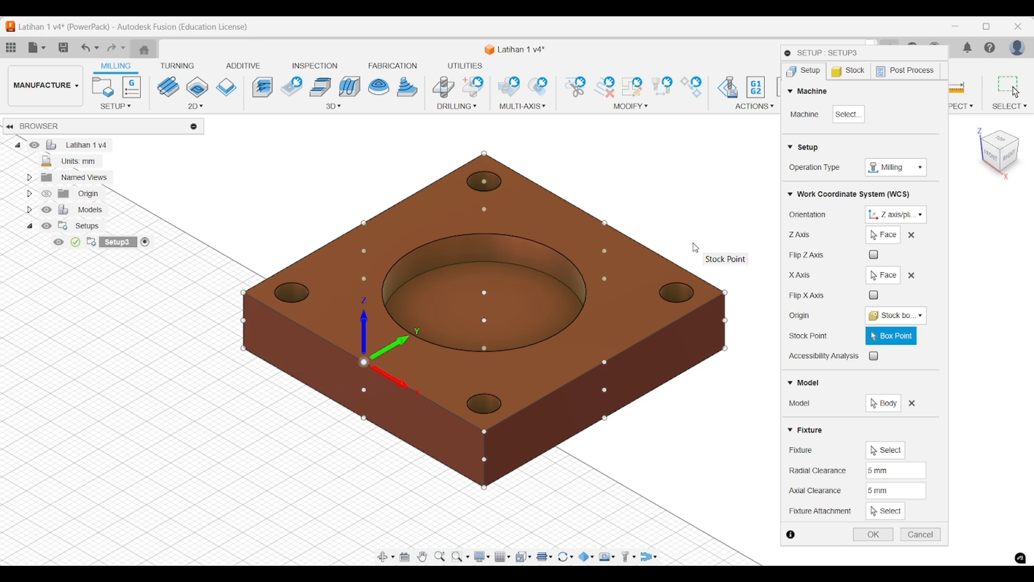
pyautogui.click(485, 293)
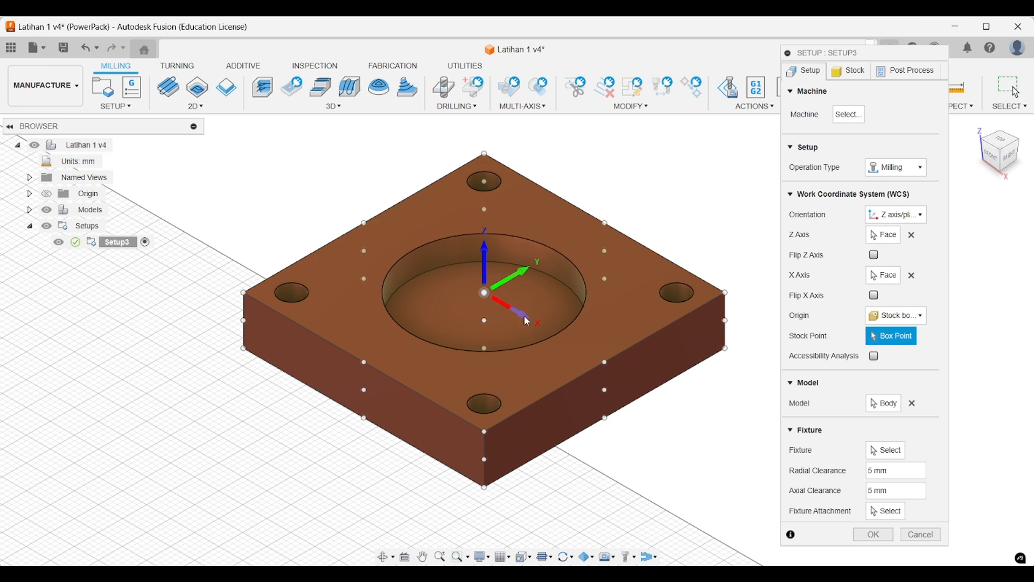
# - Move the work coordinate origin to the stock box point at the top face's back right corner
pyautogui.scroll(-1, 505, 304)
pyautogui.scroll(-1, 495, 305)
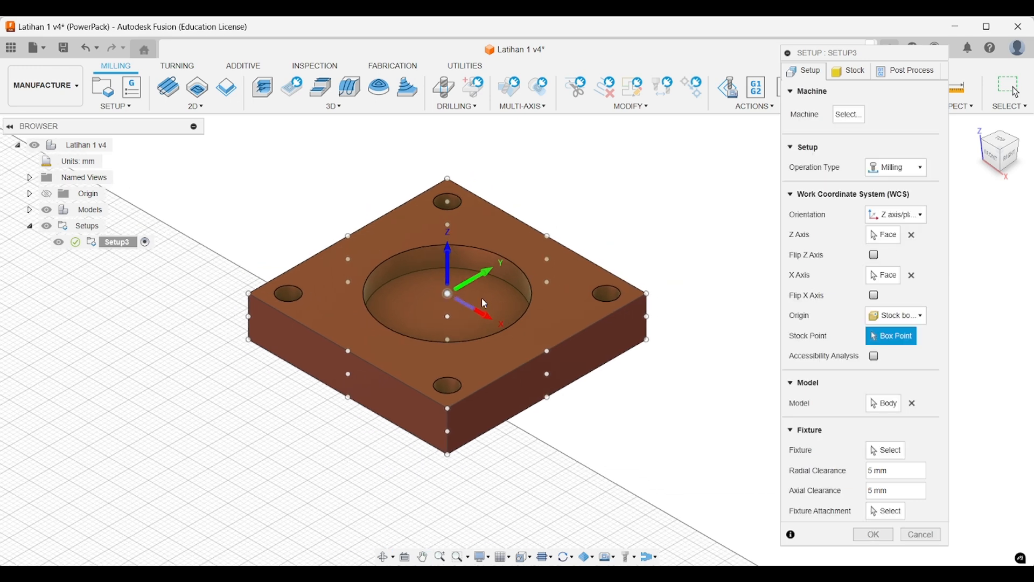
pyautogui.click(647, 295)
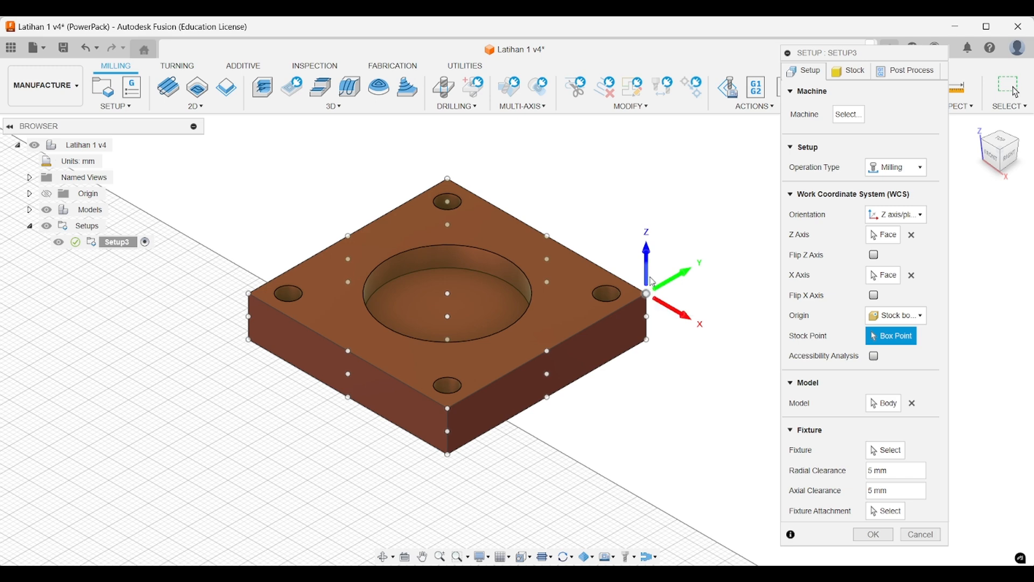
pyautogui.moveTo(654, 281); pyautogui.dragTo(670, 289, button='middle')
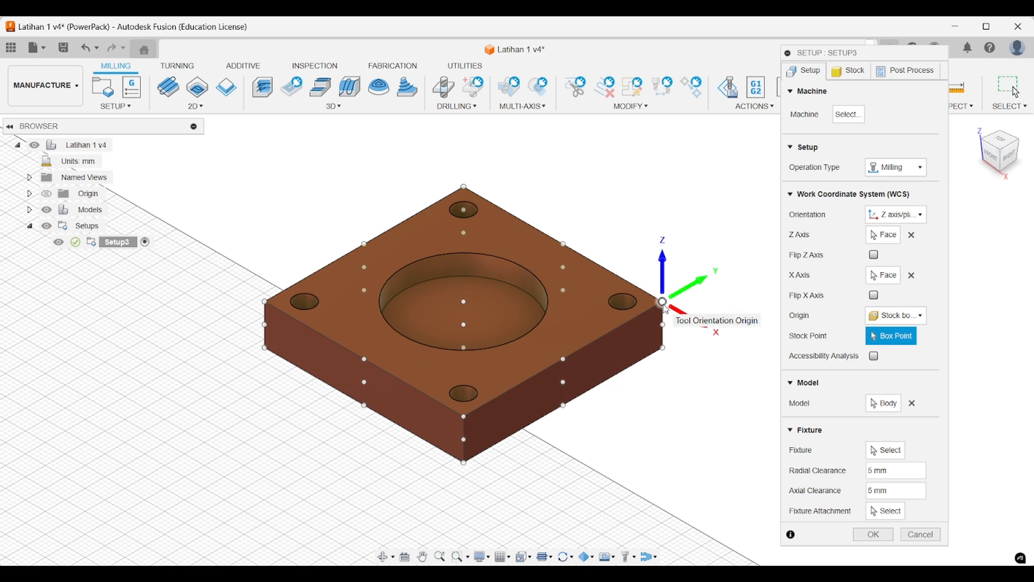
pyautogui.moveTo(607, 243); pyautogui.dragTo(597, 243, button='middle')
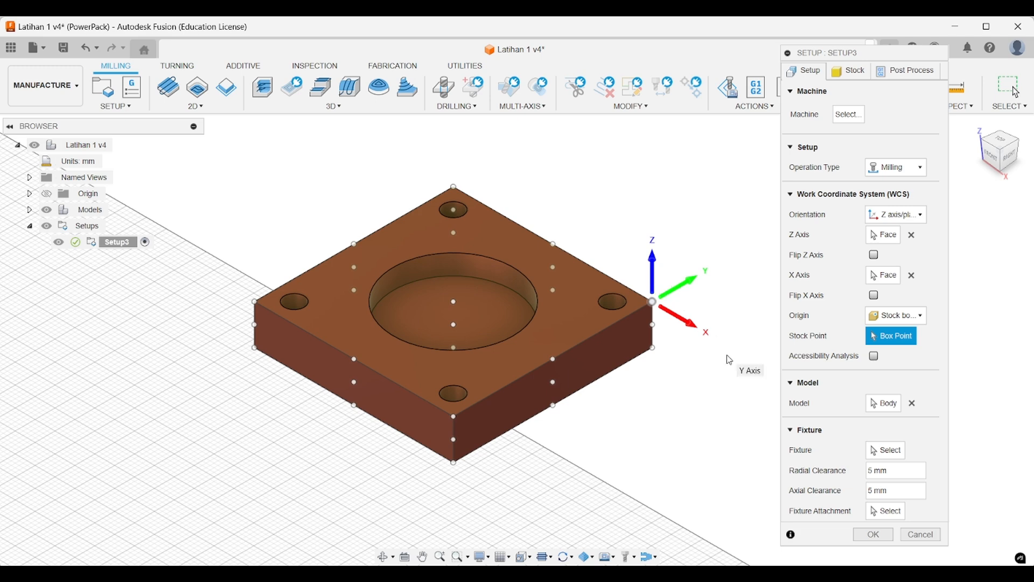
pyautogui.moveTo(727, 355)
pyautogui.mouseDown(button='middle')
pyautogui.moveTo(710, 371)
pyautogui.moveTo(737, 361)
pyautogui.mouseUp(button='middle')
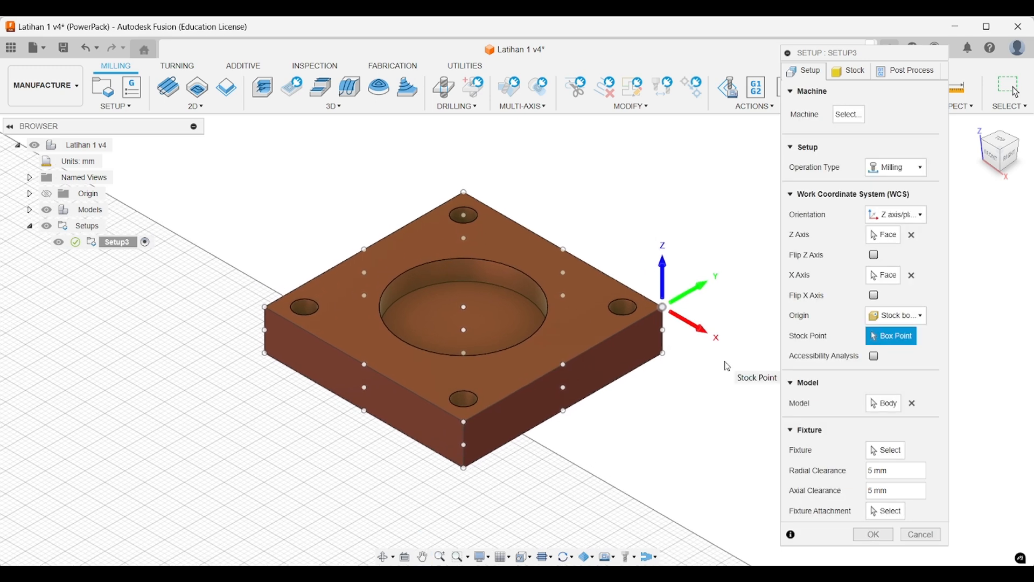
pyautogui.moveTo(726, 365); pyautogui.dragTo(709, 321, button='middle')
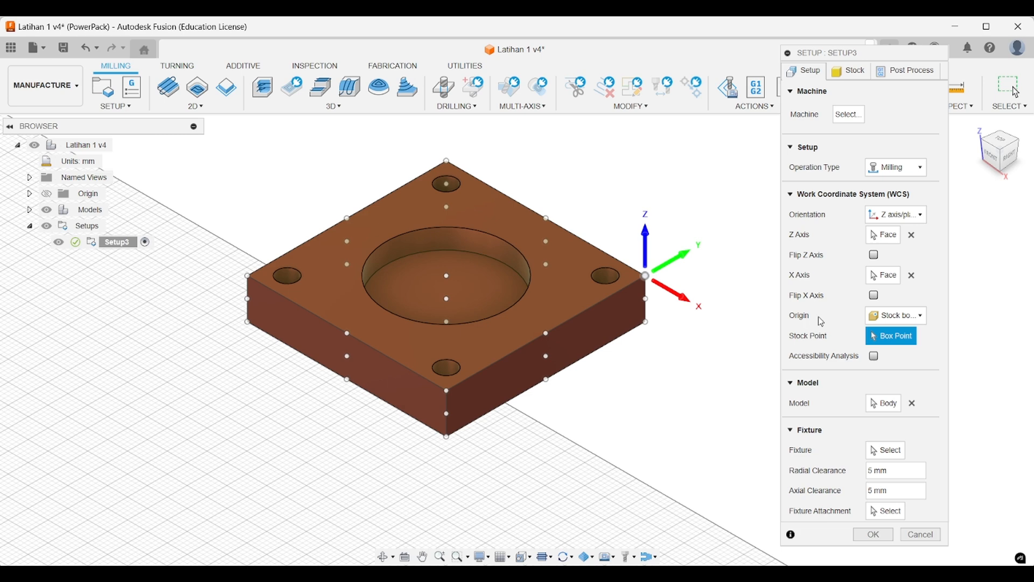
pyautogui.click(885, 319)
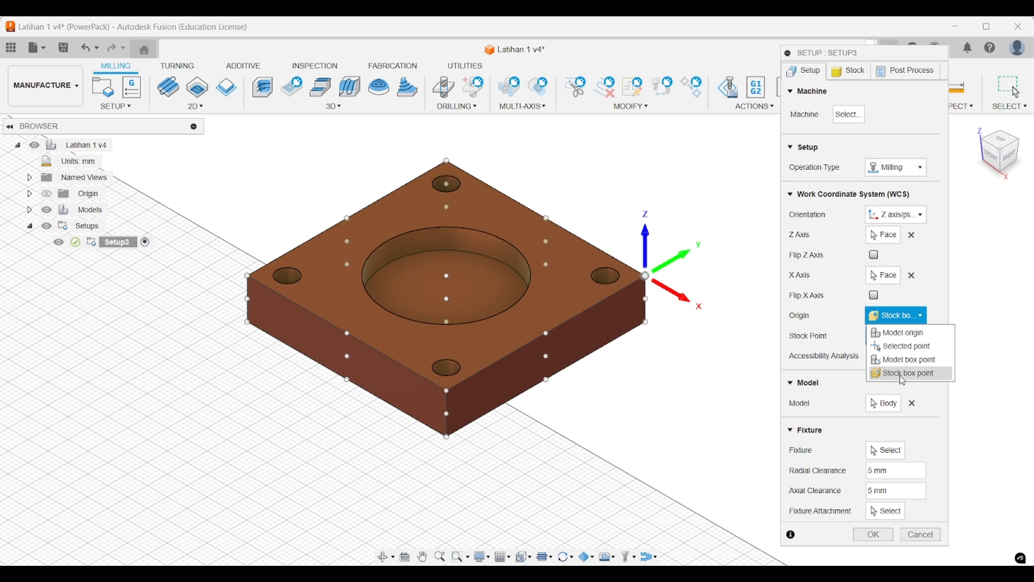
pyautogui.click(555, 206)
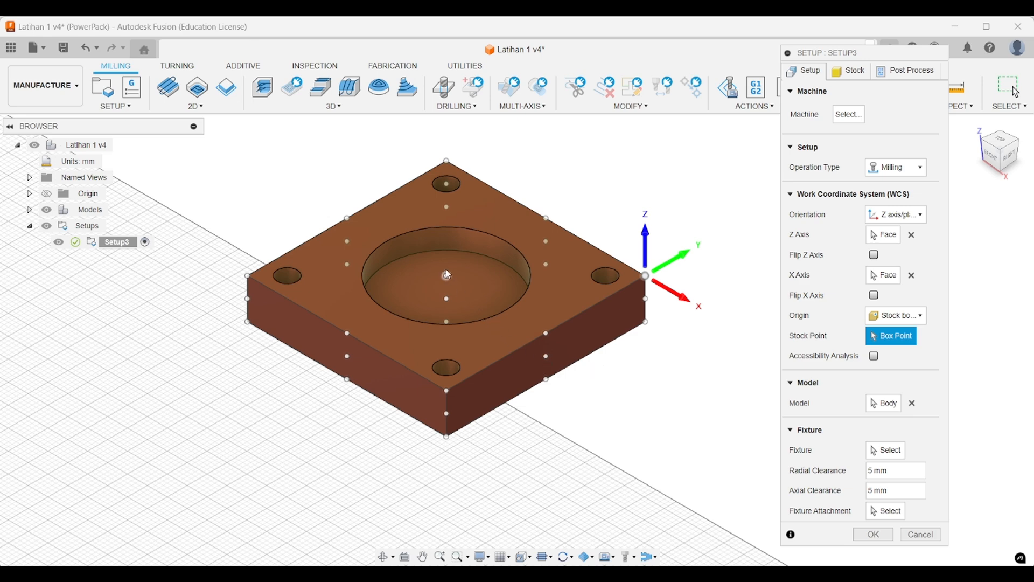
# - Try the model origin as the work coordinate origin and inspect where it lies relative to the plate
pyautogui.click(907, 321)
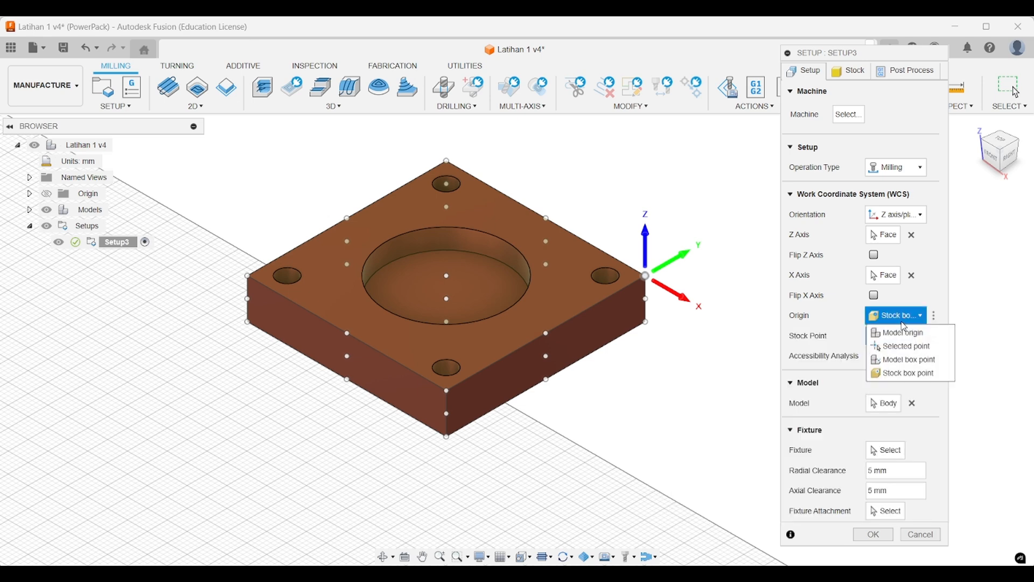
pyautogui.click(906, 331)
pyautogui.scroll(-8, 666, 312)
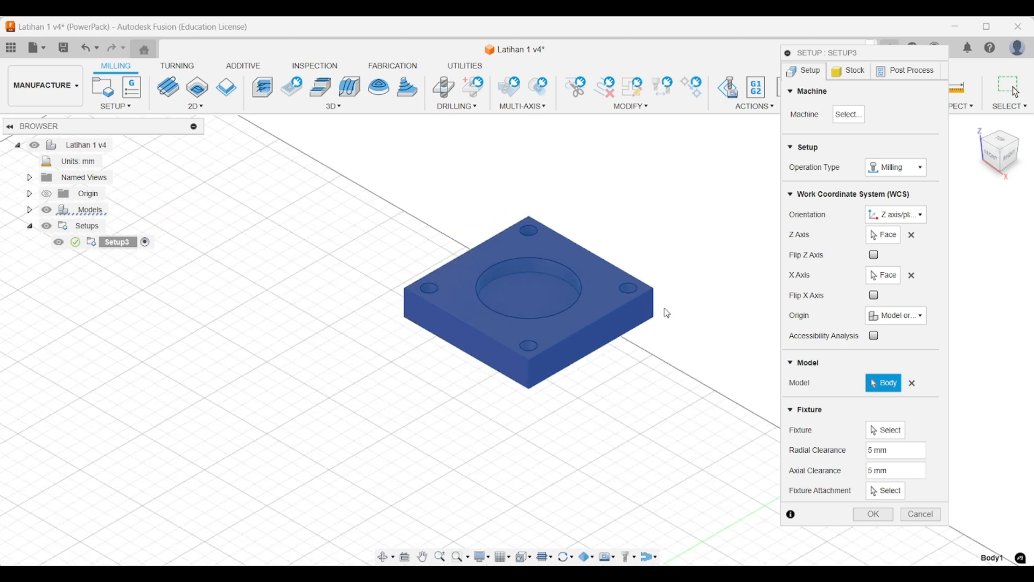
pyautogui.scroll(-3, 601, 356)
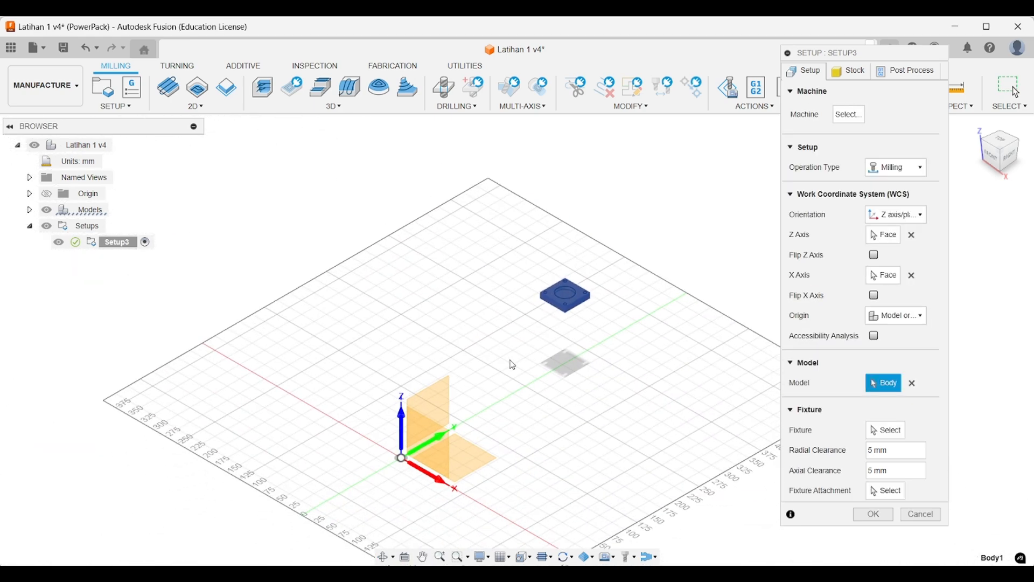
pyautogui.scroll(2, 402, 462)
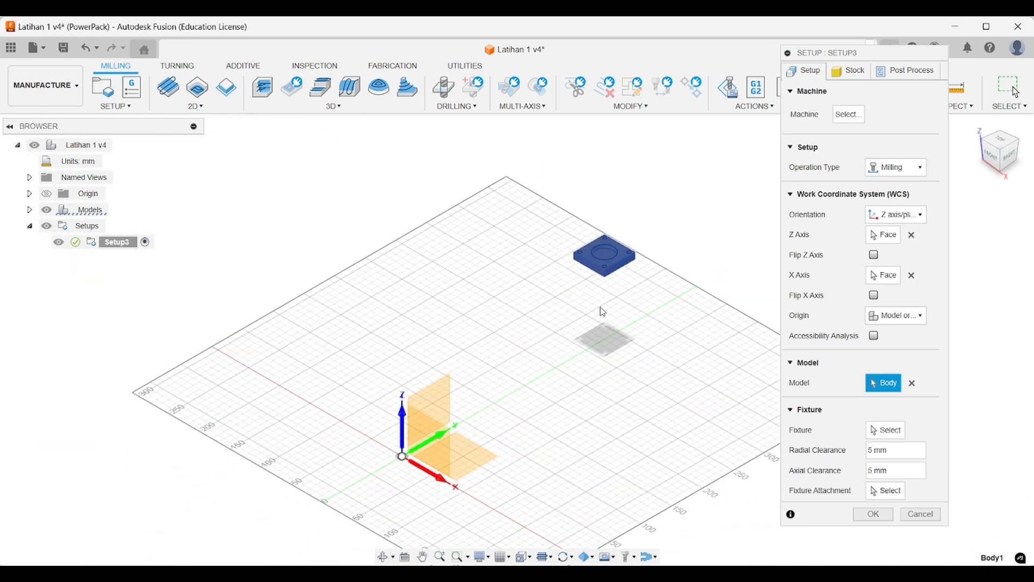
pyautogui.scroll(1, 639, 318)
pyautogui.scroll(4, 640, 318)
pyautogui.moveTo(671, 245); pyautogui.dragTo(576, 344, button='middle')
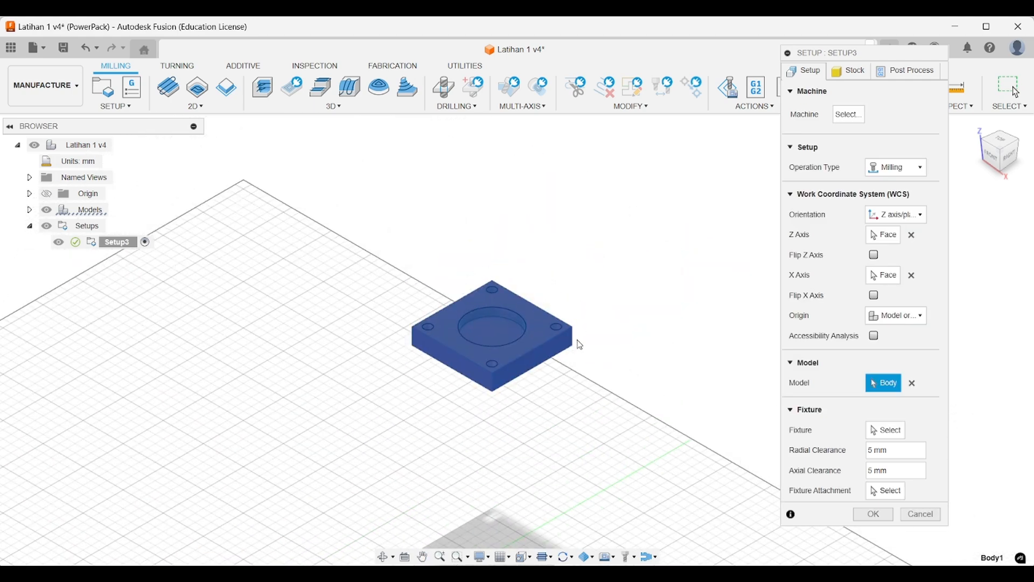
pyautogui.scroll(2, 576, 335)
pyautogui.scroll(-5, 573, 323)
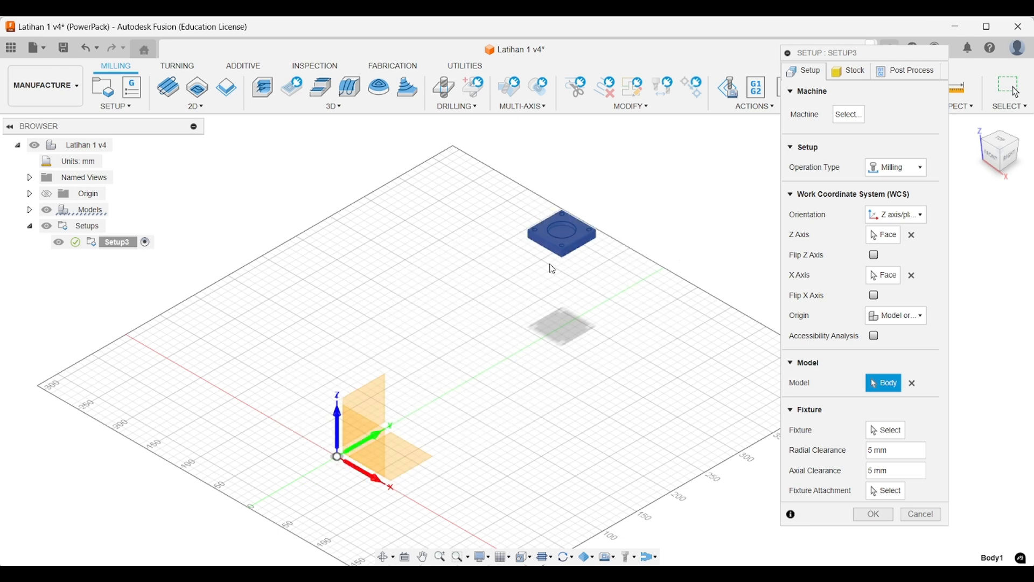
pyautogui.scroll(5, 589, 205)
pyautogui.moveTo(594, 222); pyautogui.dragTo(574, 259, button='middle')
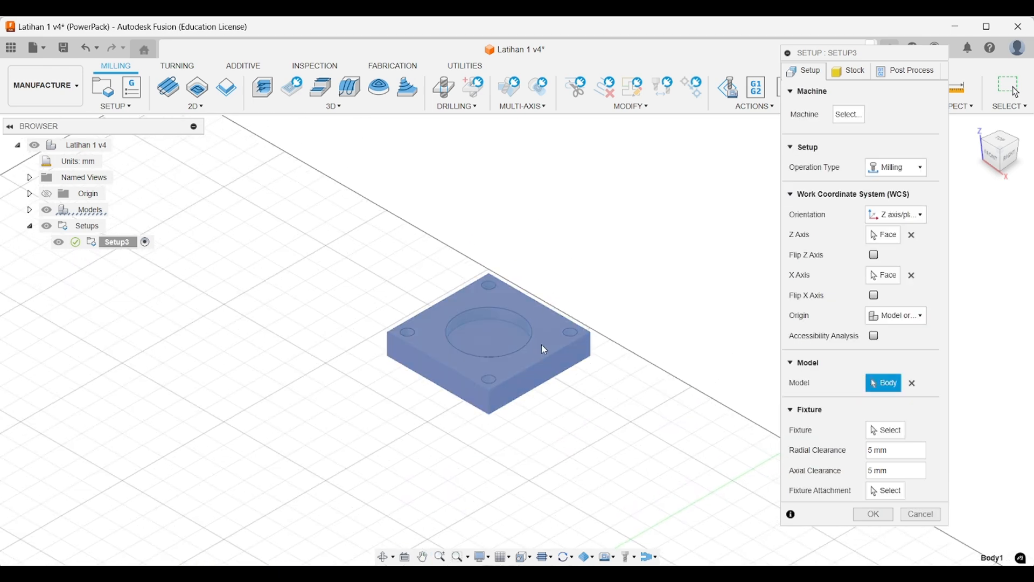
# - Try a selected point as the work coordinate origin, using the top circular edge of the hole near the back right corner
pyautogui.click(932, 317)
pyautogui.click(923, 316)
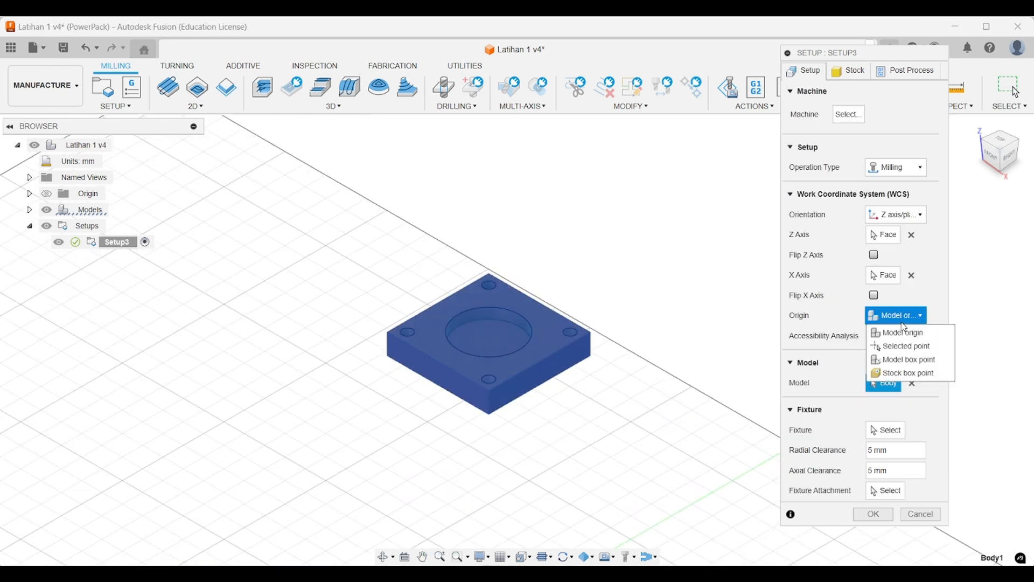
pyautogui.click(892, 345)
pyautogui.scroll(2, 532, 303)
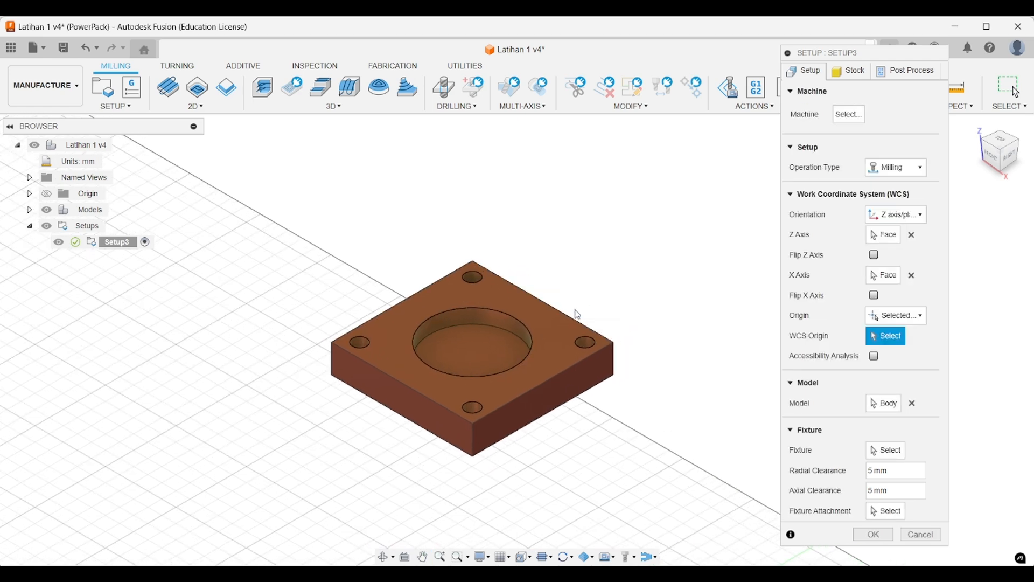
pyautogui.scroll(2, 589, 313)
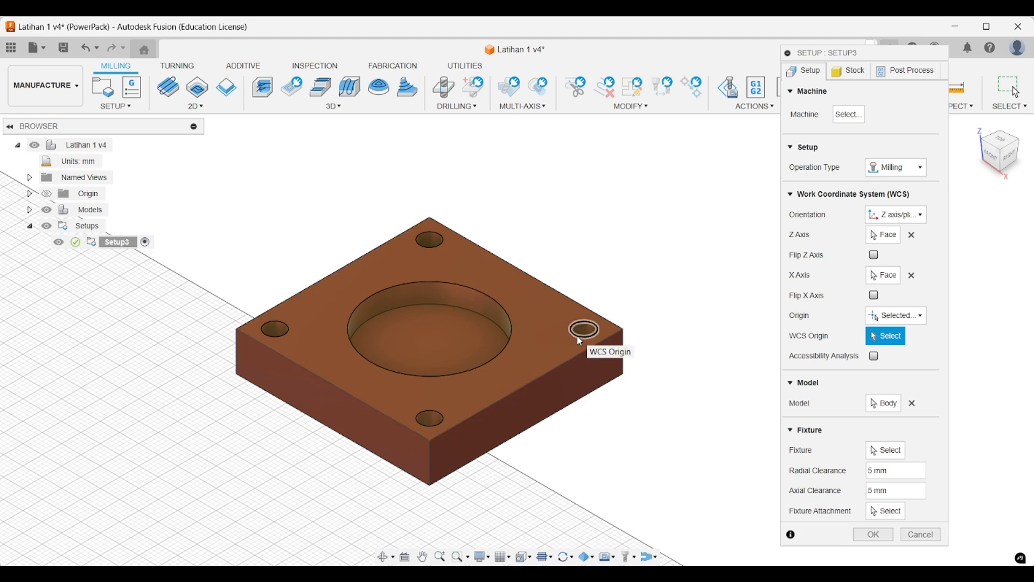
pyautogui.scroll(3, 586, 330)
pyautogui.scroll(2, 588, 329)
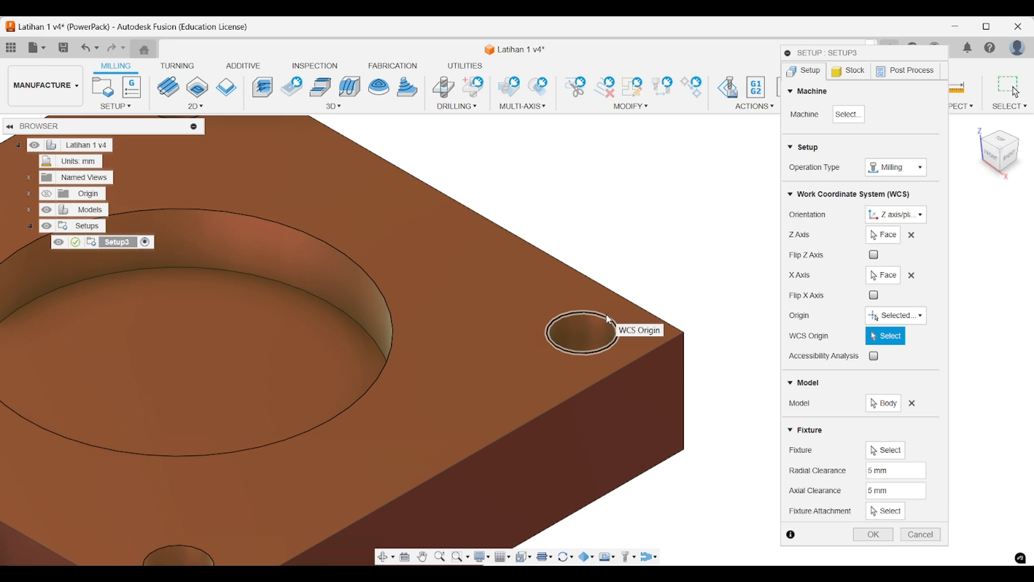
pyautogui.click(609, 320)
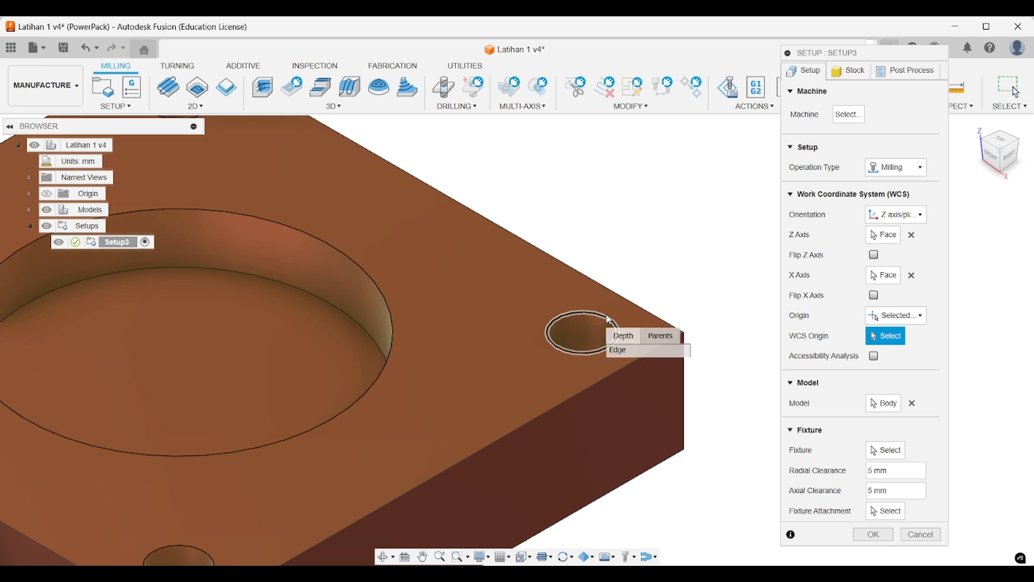
pyautogui.click(620, 350)
pyautogui.scroll(-5, 677, 250)
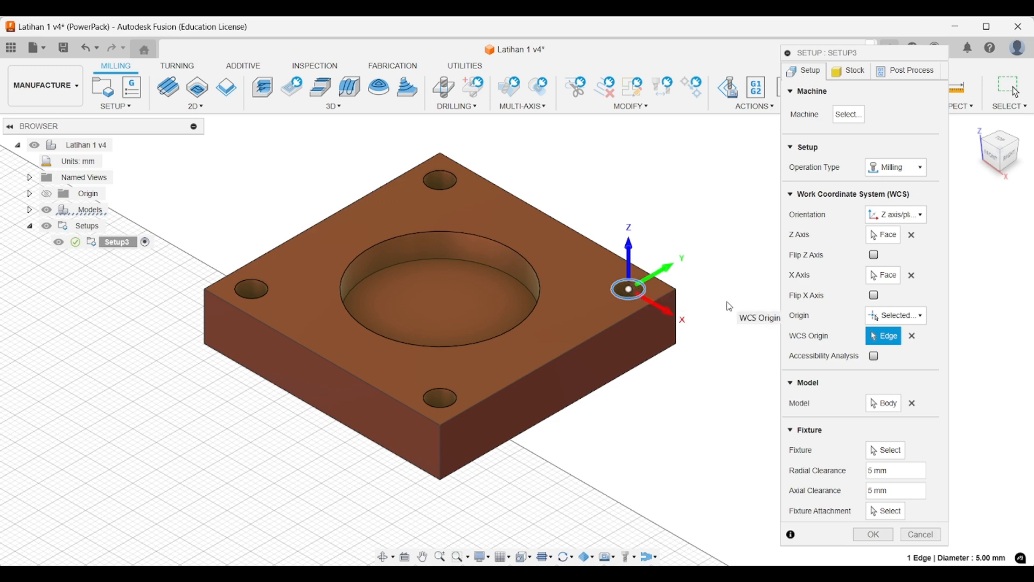
# - Try the model box point as the work coordinate origin, and return the origin to Stock box point
pyautogui.click(895, 316)
pyautogui.click(895, 358)
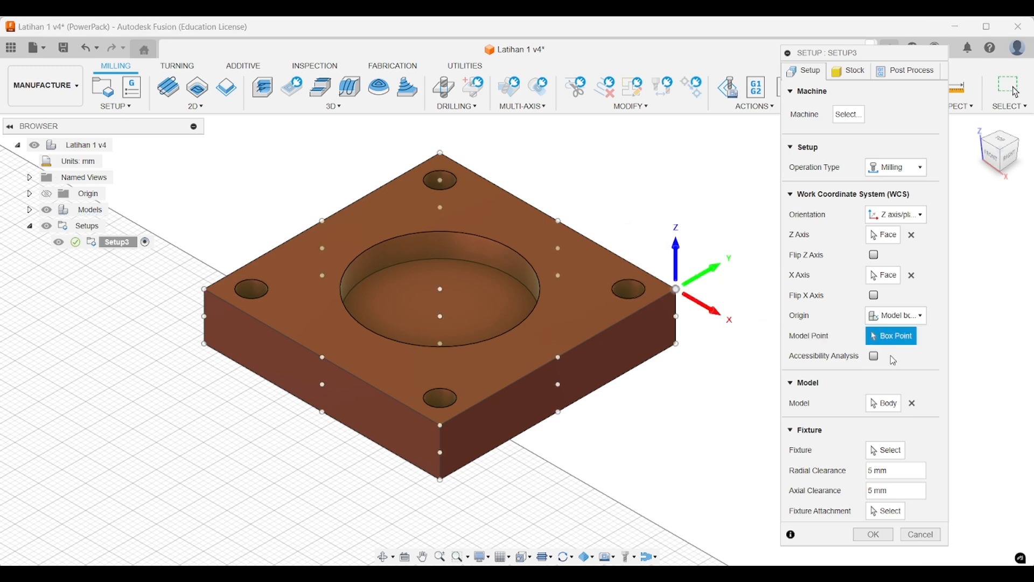
pyautogui.moveTo(730, 319); pyautogui.dragTo(712, 336, button='middle')
pyautogui.moveTo(713, 345); pyautogui.dragTo(716, 328, button='middle')
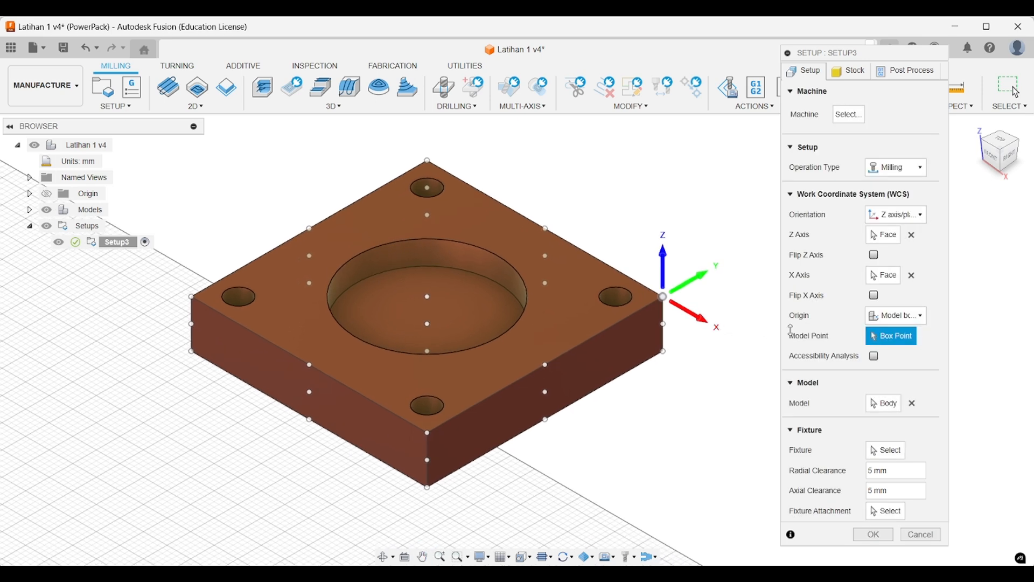
pyautogui.click(917, 318)
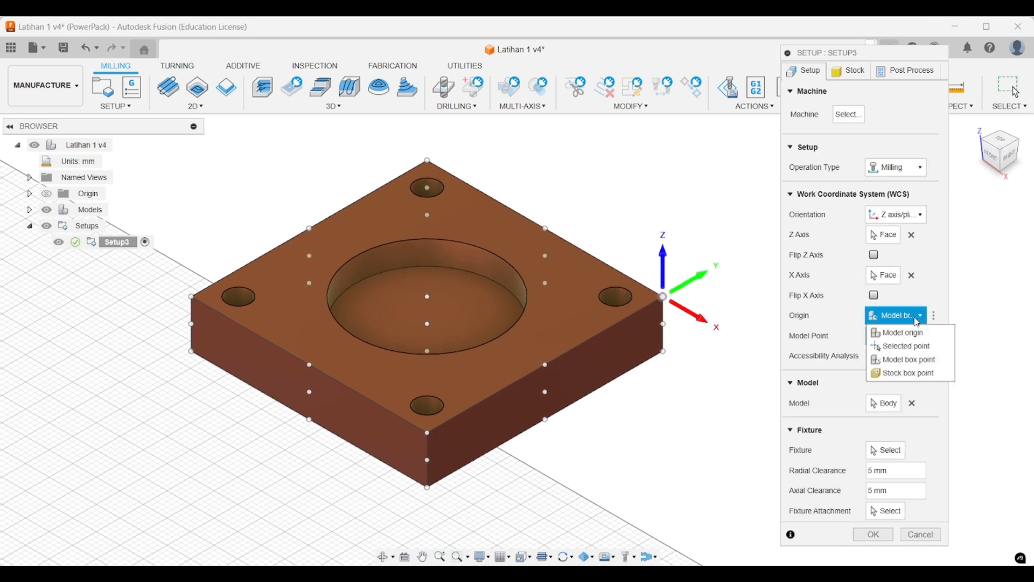
pyautogui.click(907, 373)
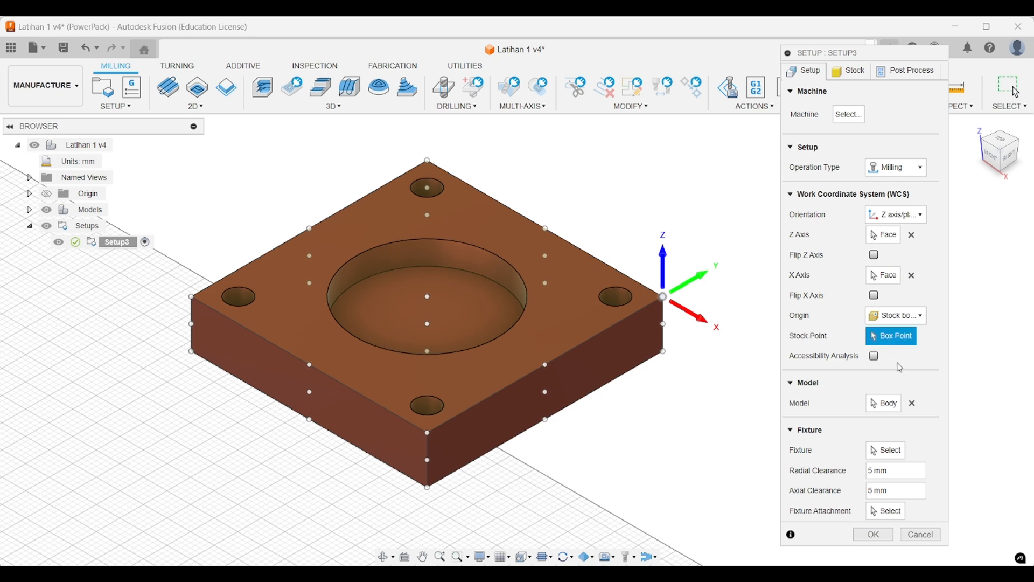
# - Change the setup's stock mode to Relative size box
pyautogui.click(848, 70)
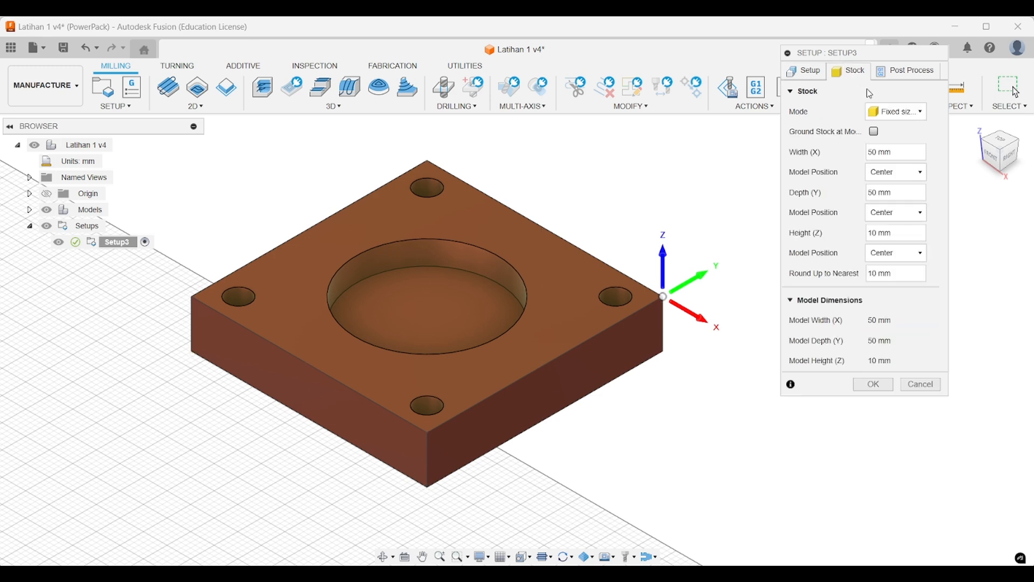
pyautogui.click(889, 114)
pyautogui.click(905, 142)
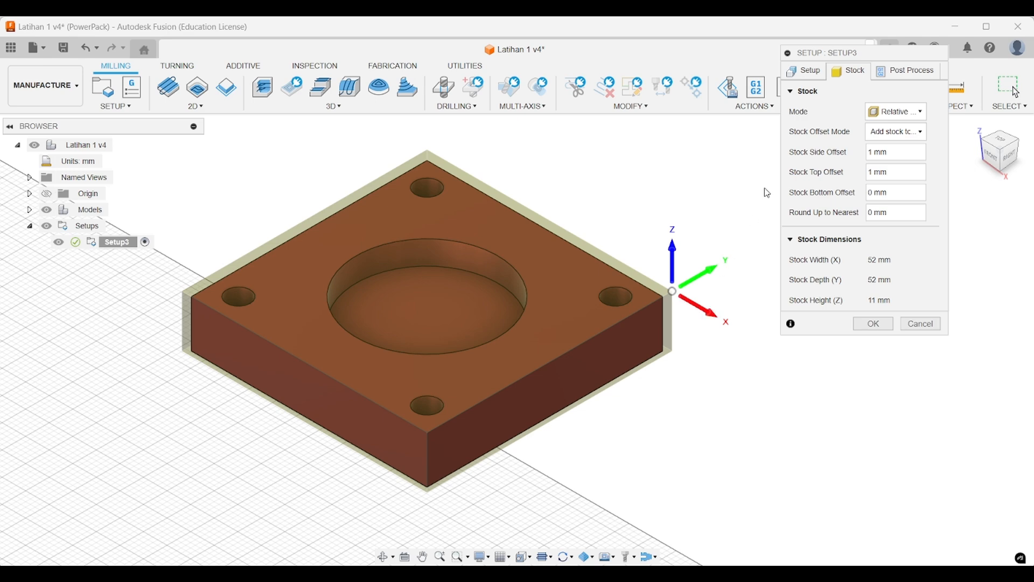
# - Compare the origin on the model box point with the enlarged stock, and restore the origin to Stock box point
pyautogui.click(821, 71)
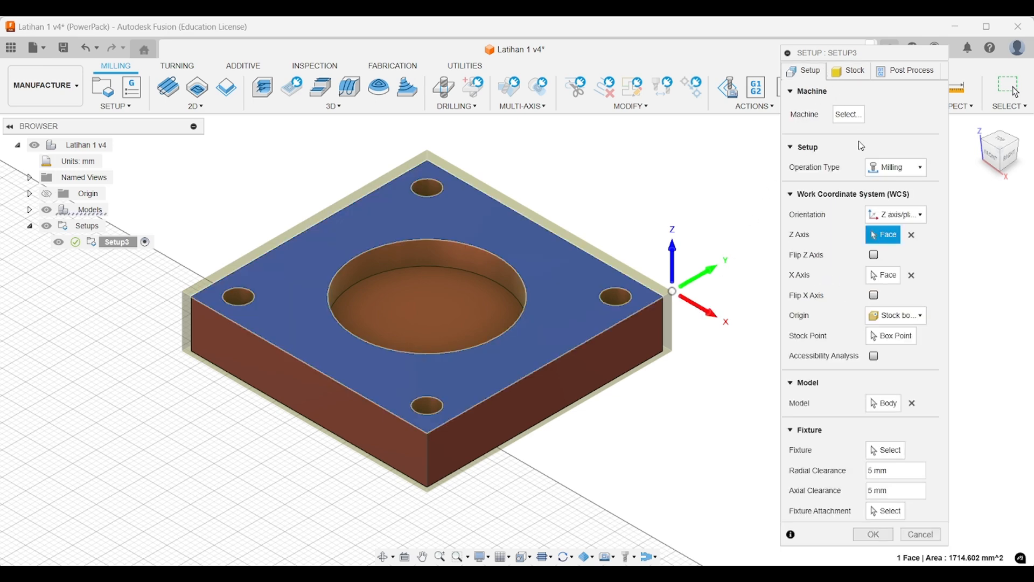
pyautogui.click(899, 317)
pyautogui.click(902, 358)
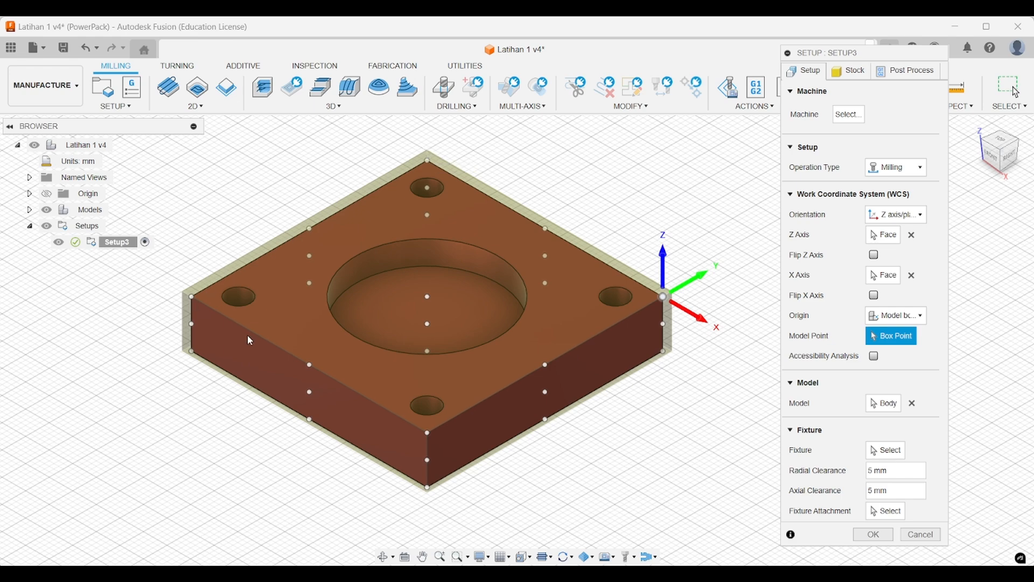
pyautogui.click(922, 317)
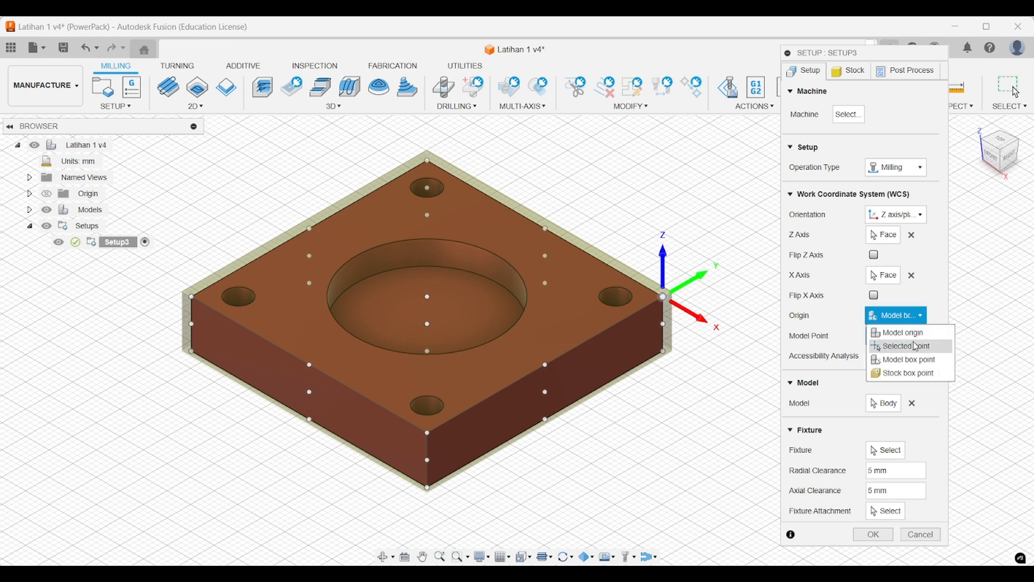
pyautogui.click(911, 374)
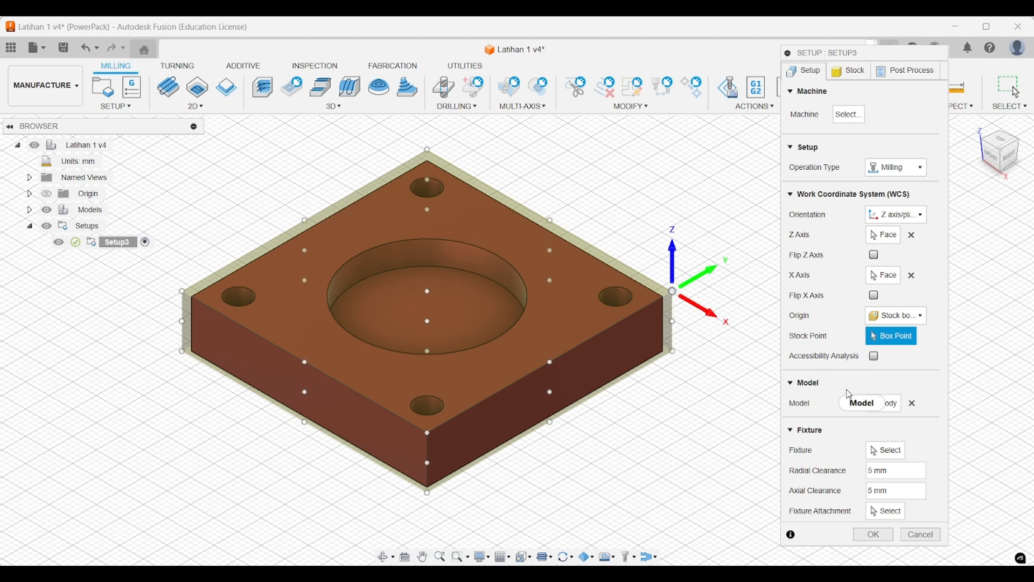
# - Activate the setup's model selection and examine the plate body inside its stock box from several angles
pyautogui.click(885, 405)
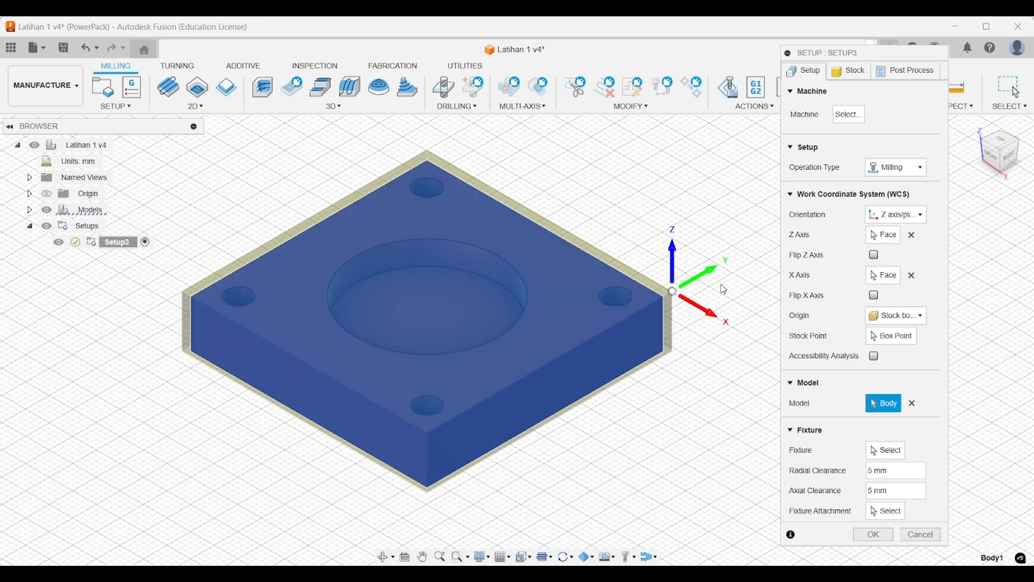
pyautogui.moveTo(700, 288)
pyautogui.mouseDown(button='middle')
pyautogui.moveTo(659, 304)
pyautogui.moveTo(716, 299)
pyautogui.moveTo(713, 283)
pyautogui.mouseUp(button='middle')
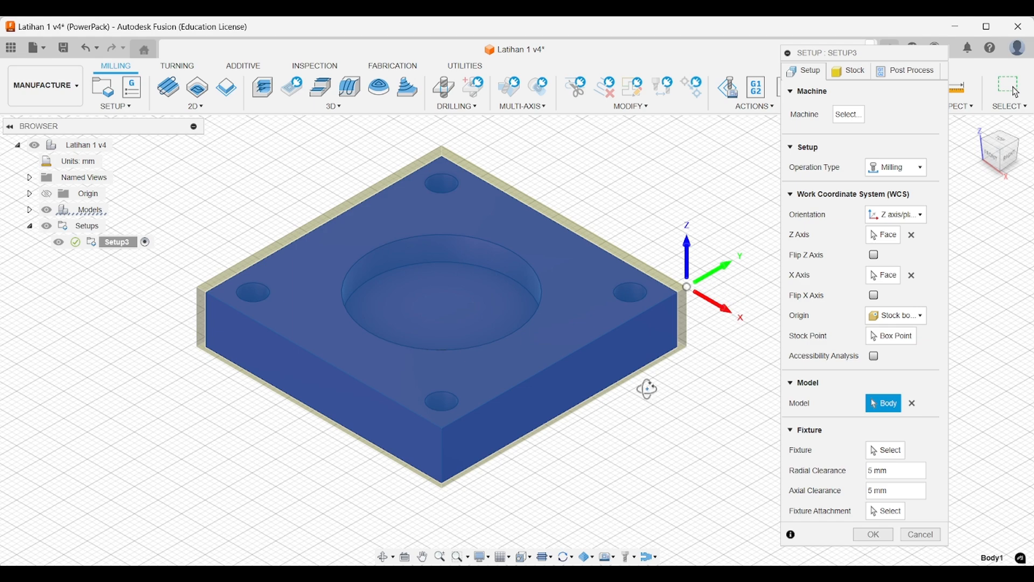
pyautogui.keyDown('shift'); pyautogui.moveTo(647, 387); pyautogui.dragTo(674, 377, button='middle'); pyautogui.keyUp('shift')
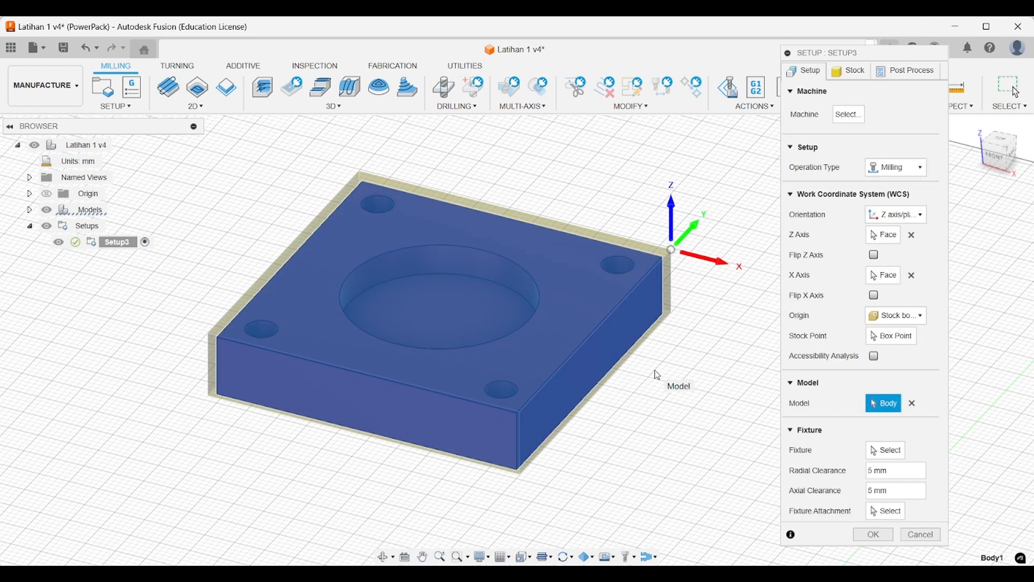
pyautogui.keyDown('shift'); pyautogui.moveTo(654, 369); pyautogui.dragTo(619, 369, button='middle'); pyautogui.keyUp('shift')
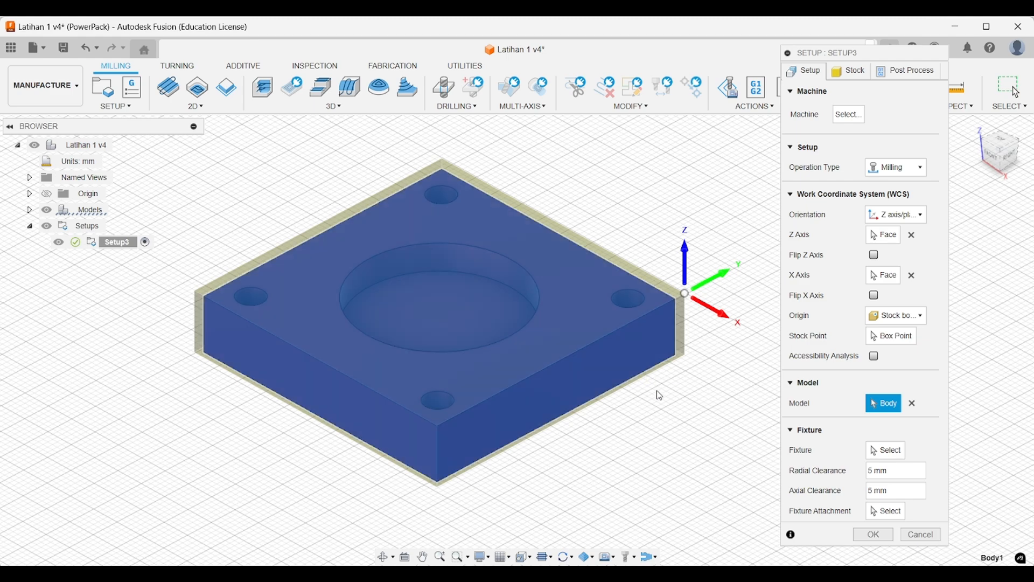
pyautogui.keyDown('shift'); pyautogui.moveTo(641, 418); pyautogui.dragTo(654, 398, button='middle'); pyautogui.keyUp('shift')
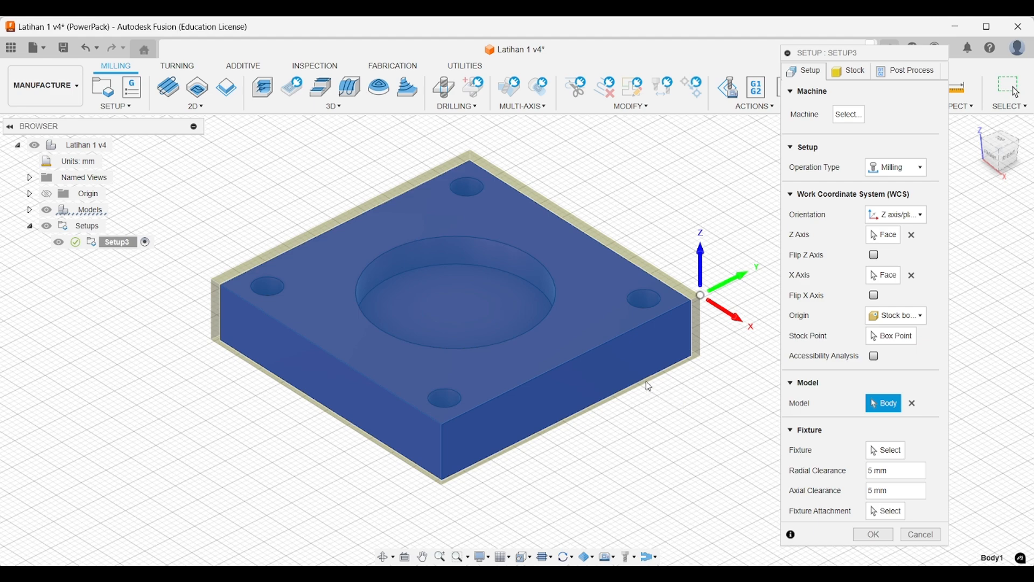
pyautogui.moveTo(646, 382)
pyautogui.keyDown('shift'); pyautogui.mouseDown(button='middle')
pyautogui.moveTo(629, 362)
pyautogui.moveTo(655, 387)
pyautogui.mouseUp(button='middle'); pyautogui.keyUp('shift')
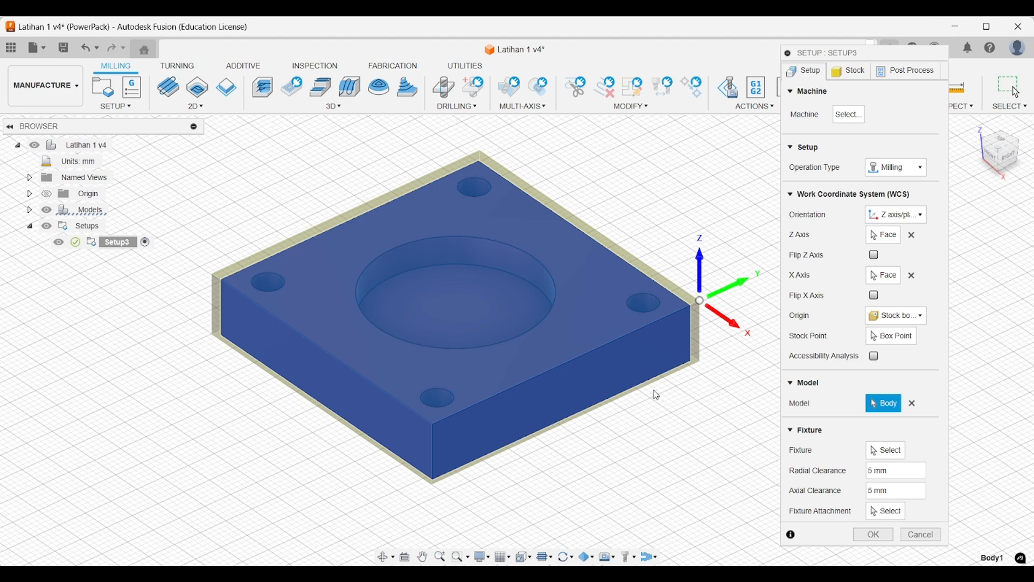
pyautogui.moveTo(654, 393); pyautogui.dragTo(639, 404, button='middle')
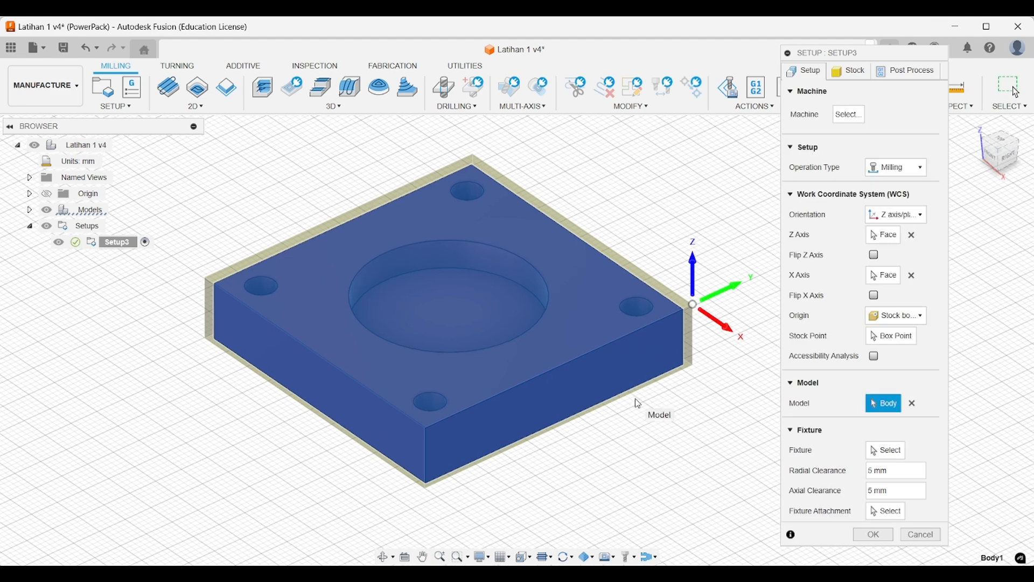